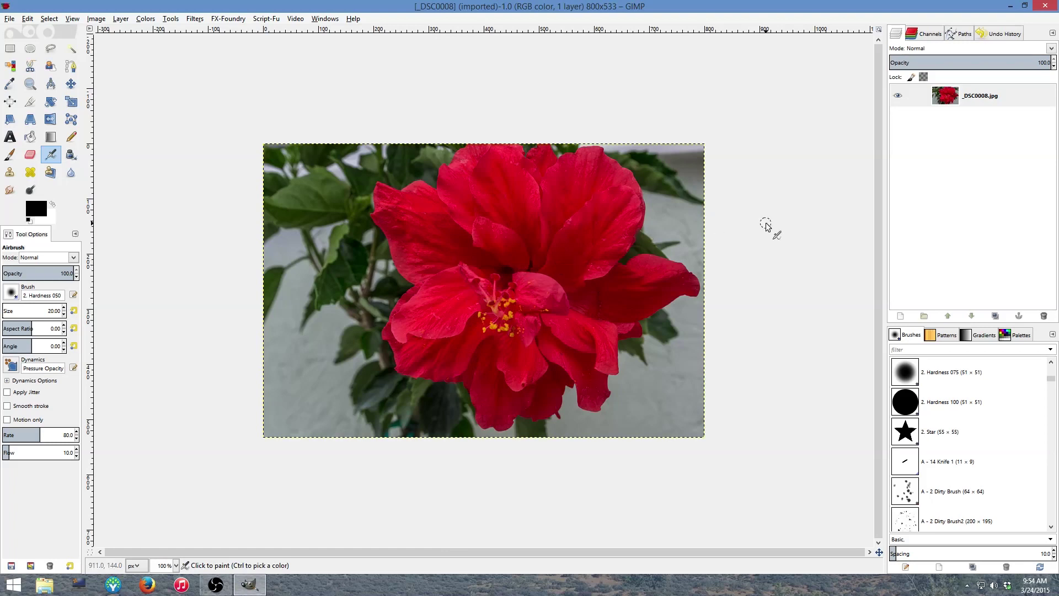
# Step: Select the single _DSC0008.jpg hibiscus photo layer in the Layers panel
pyautogui.click(951, 103)
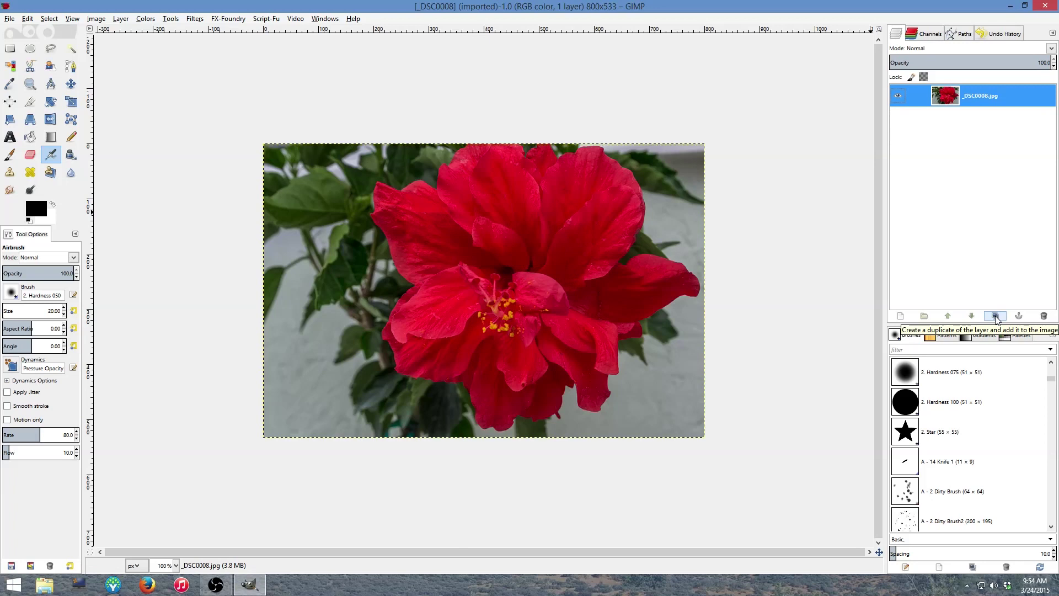
# Step: Duplicate the _DSC0008.jpg layer to create '_DSC0008.jpg copy' above the original
pyautogui.rightClick(945, 103)
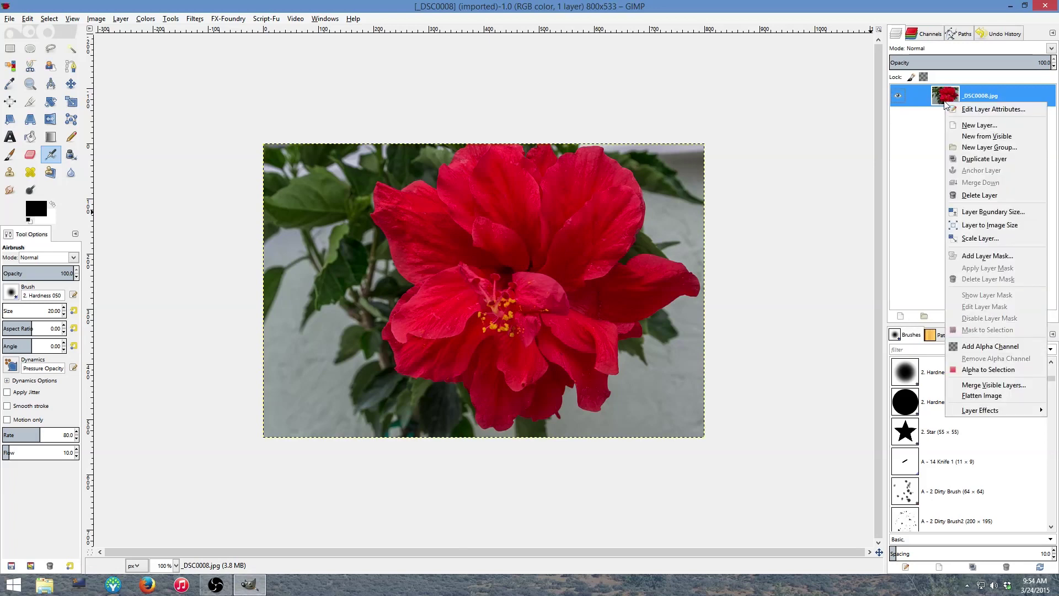
pyautogui.click(964, 160)
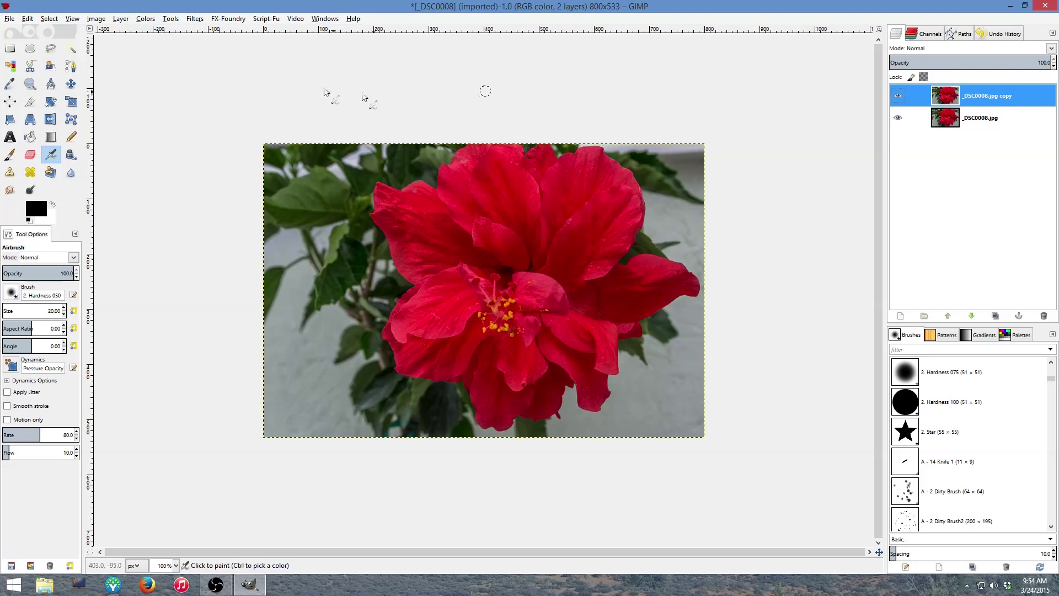
pyautogui.click(147, 20)
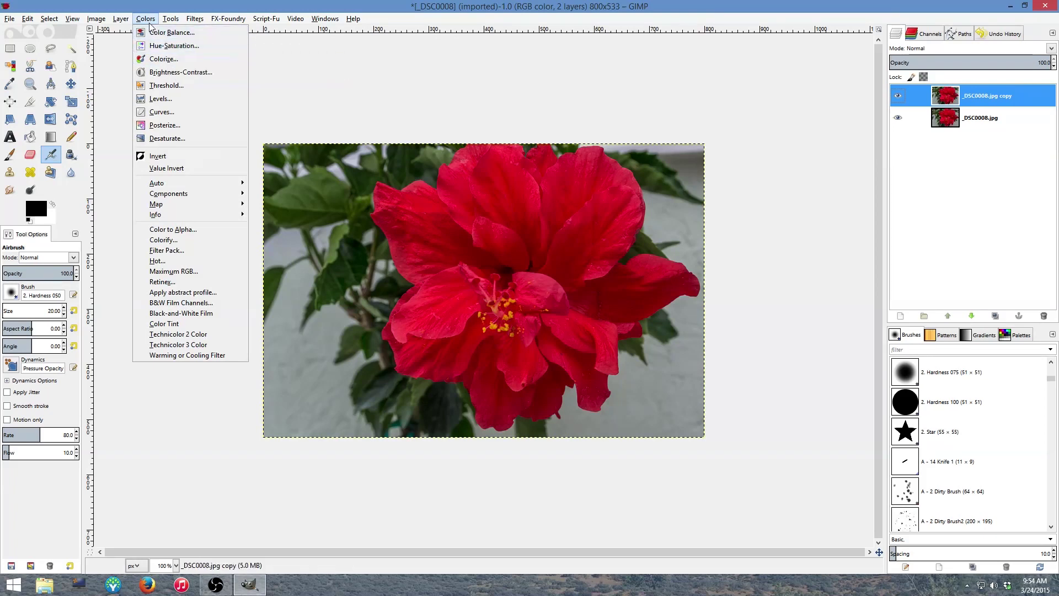
# Step: Apply Hue-Saturation to the copy layer with Saturation 100 and Lightness 40
pyautogui.click(155, 46)
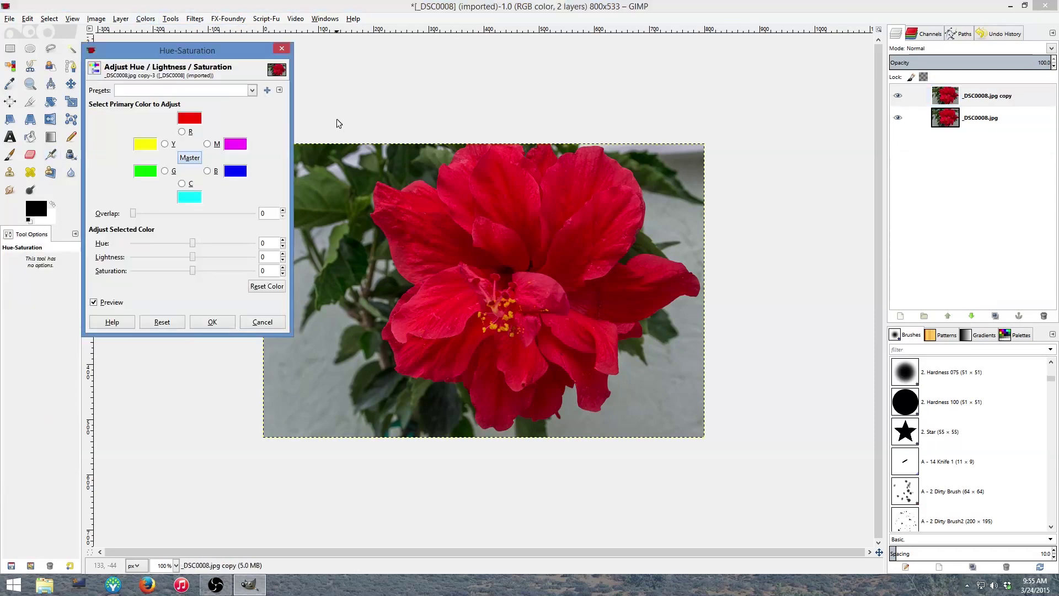
pyautogui.moveTo(194, 271); pyautogui.dragTo(269, 273)
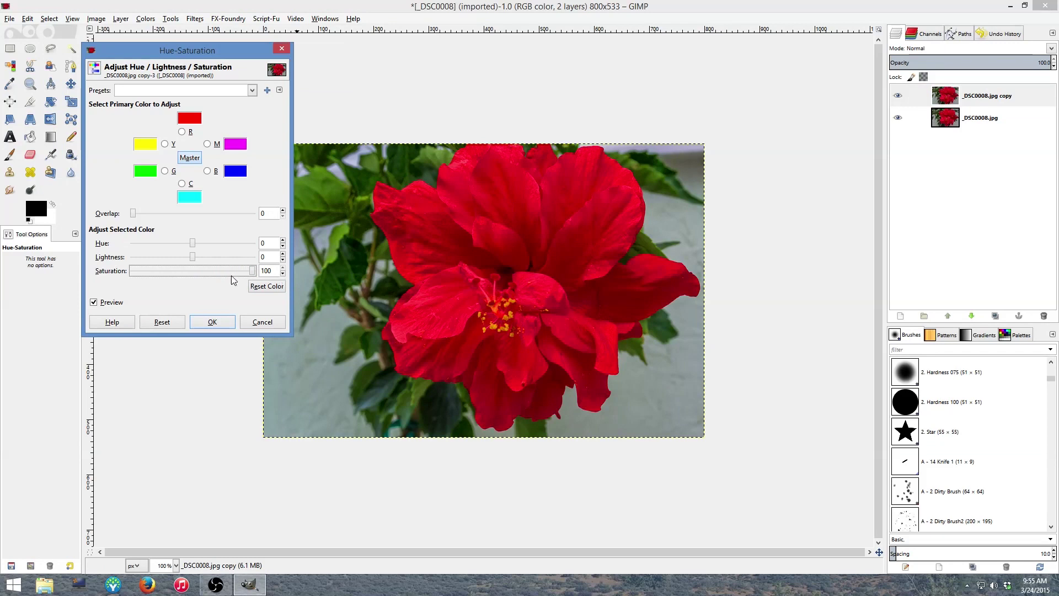
pyautogui.moveTo(194, 261); pyautogui.dragTo(215, 259)
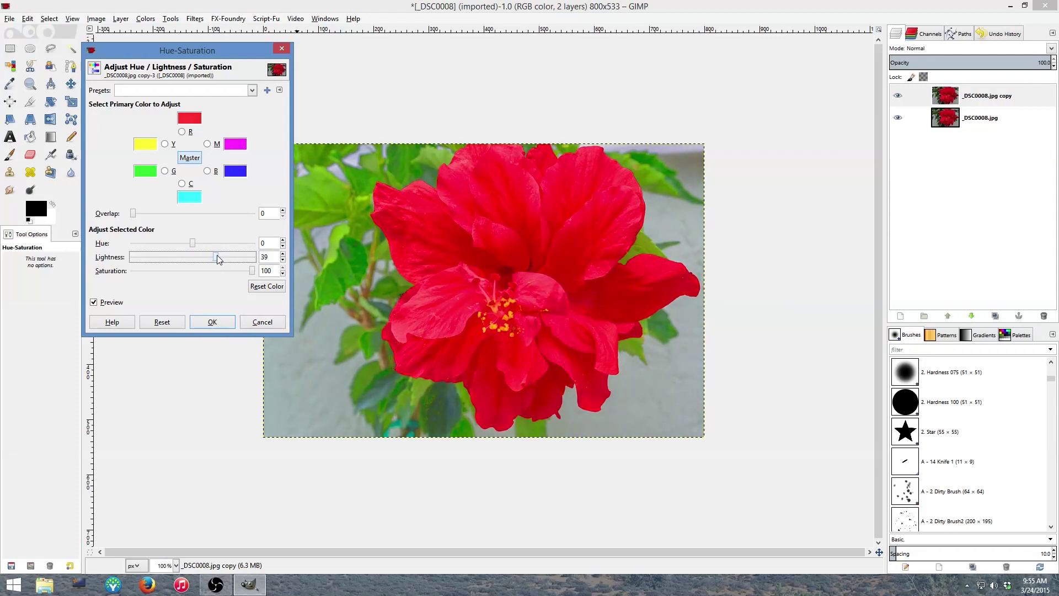
pyautogui.moveTo(217, 255); pyautogui.dragTo(218, 255)
pyautogui.click(220, 322)
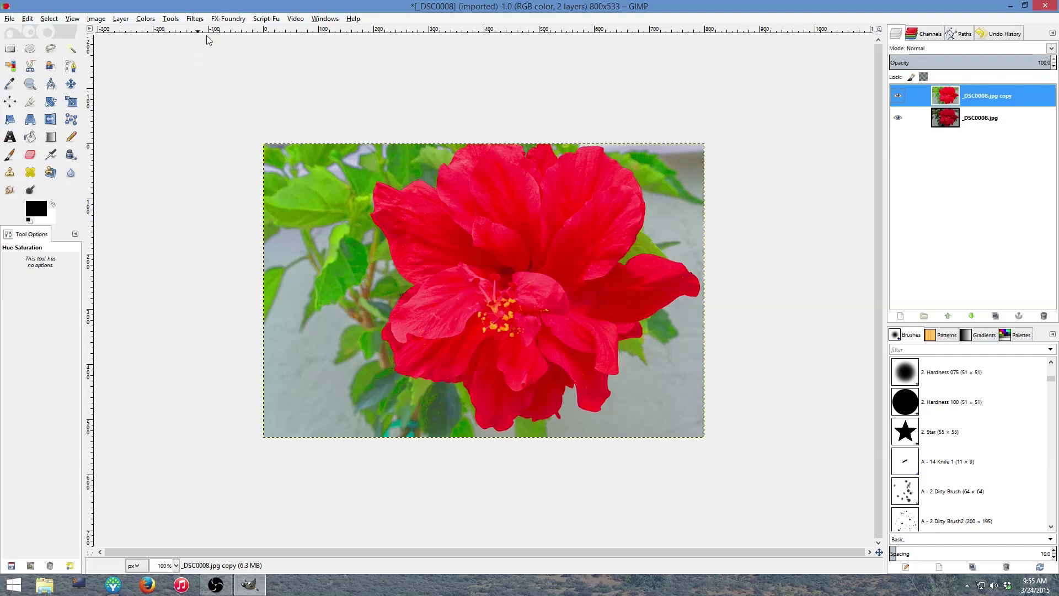
# Step: Blur the brightened copy layer with a 3.0 px horizontal and vertical Gaussian Blur
pyautogui.click(197, 19)
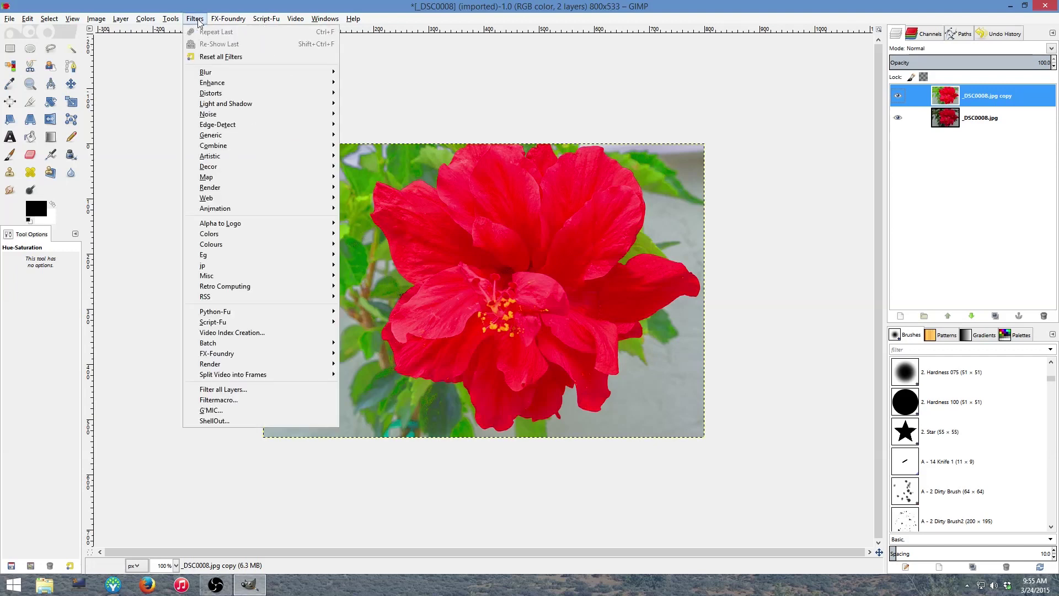
pyautogui.moveTo(211, 74)
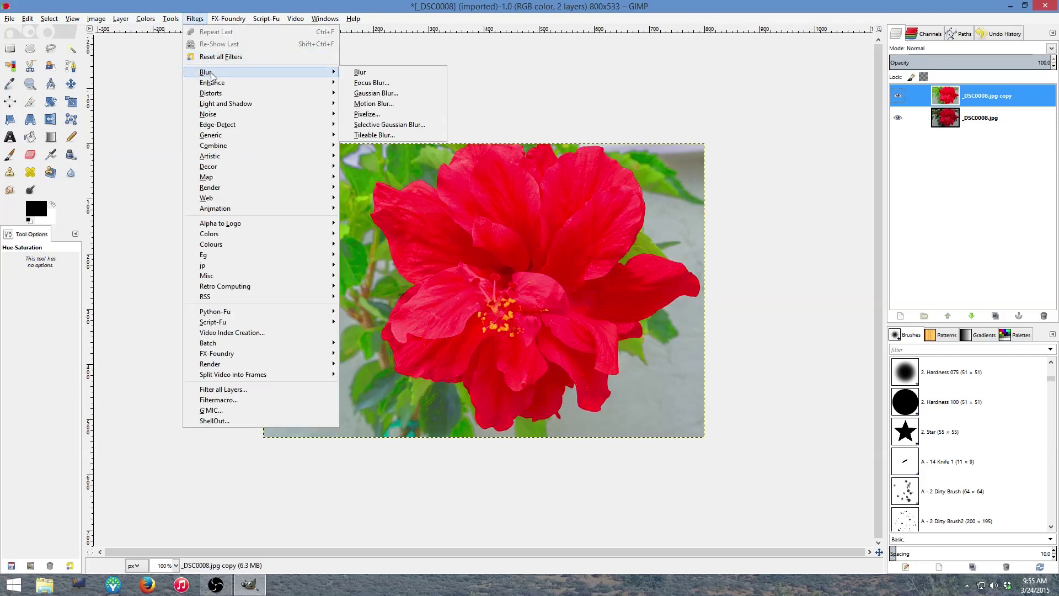
pyautogui.click(398, 94)
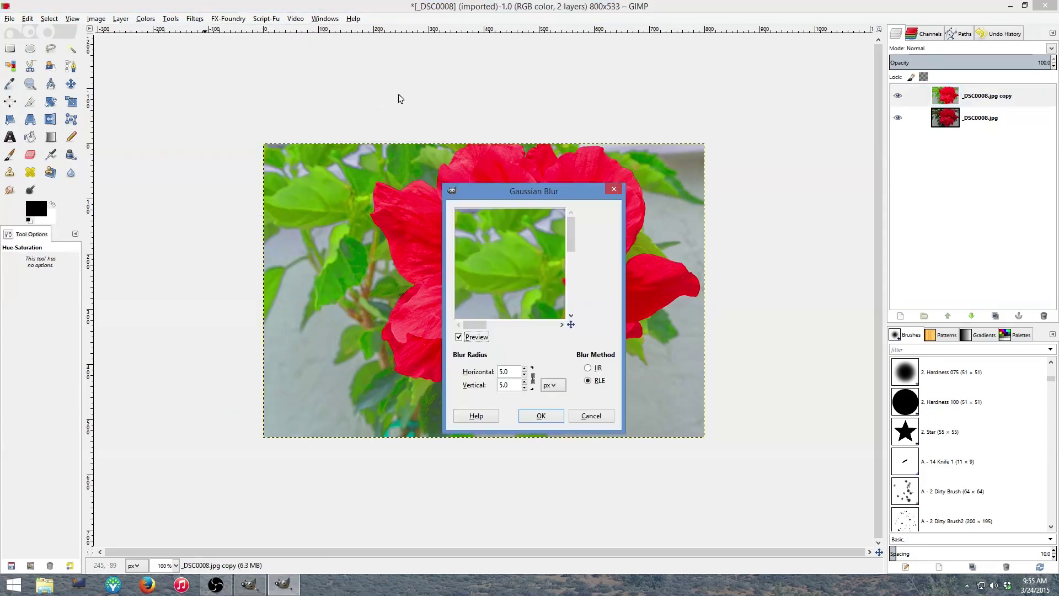
pyautogui.moveTo(504, 272); pyautogui.dragTo(372, 218)
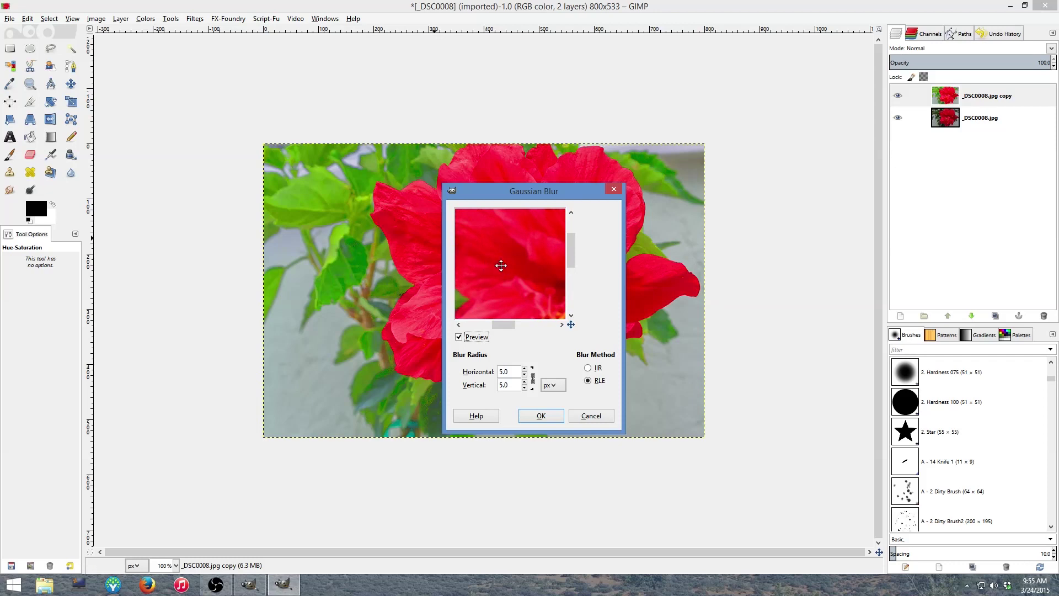
pyautogui.moveTo(500, 266); pyautogui.dragTo(464, 222)
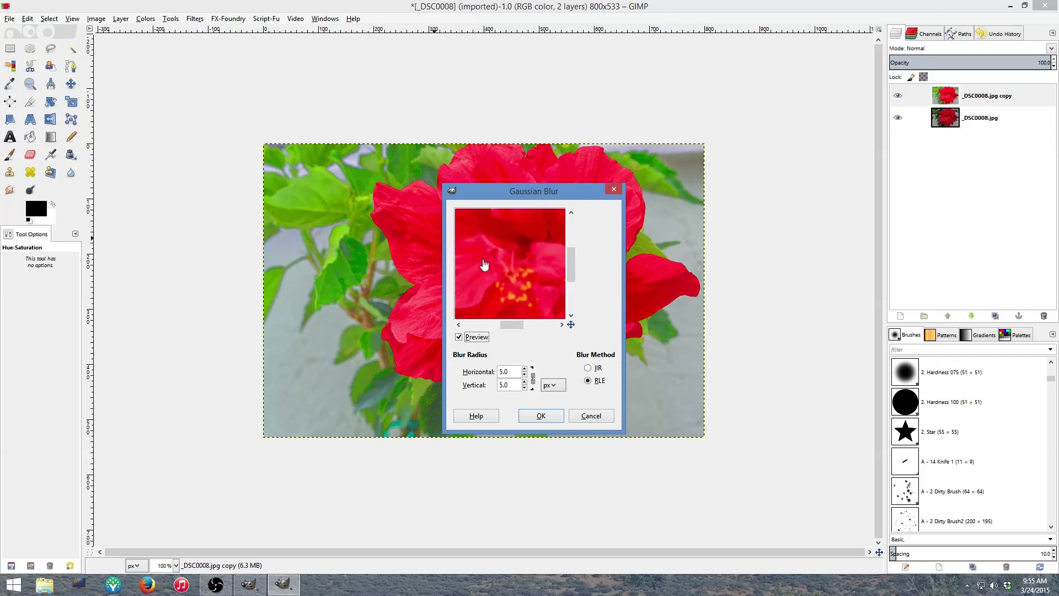
pyautogui.click(525, 375)
pyautogui.moveTo(510, 281); pyautogui.dragTo(632, 375)
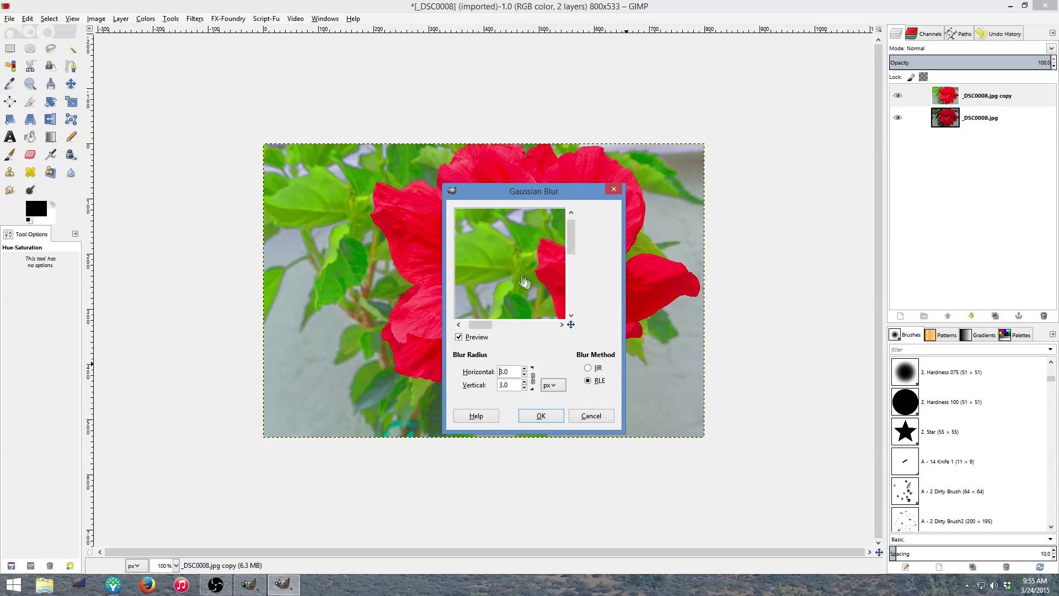
pyautogui.moveTo(524, 282); pyautogui.dragTo(386, 270)
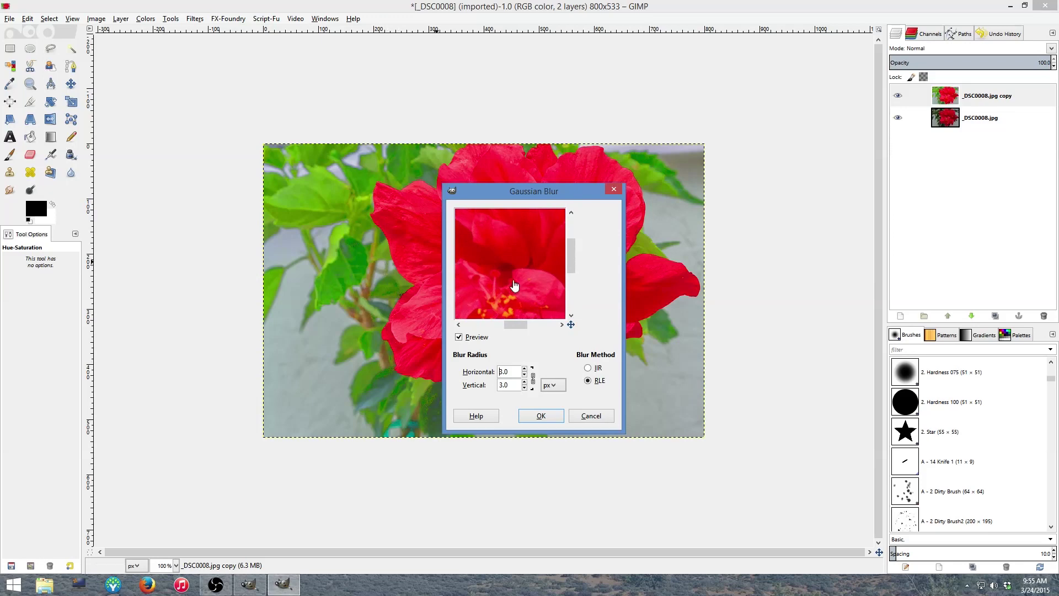
pyautogui.moveTo(514, 284); pyautogui.dragTo(532, 252)
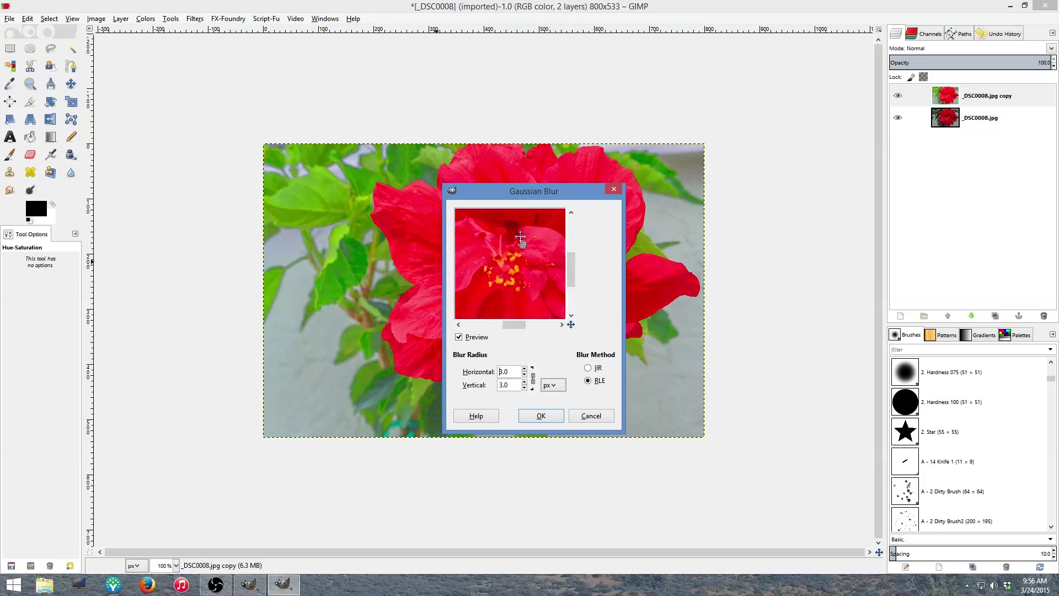
pyautogui.click(541, 417)
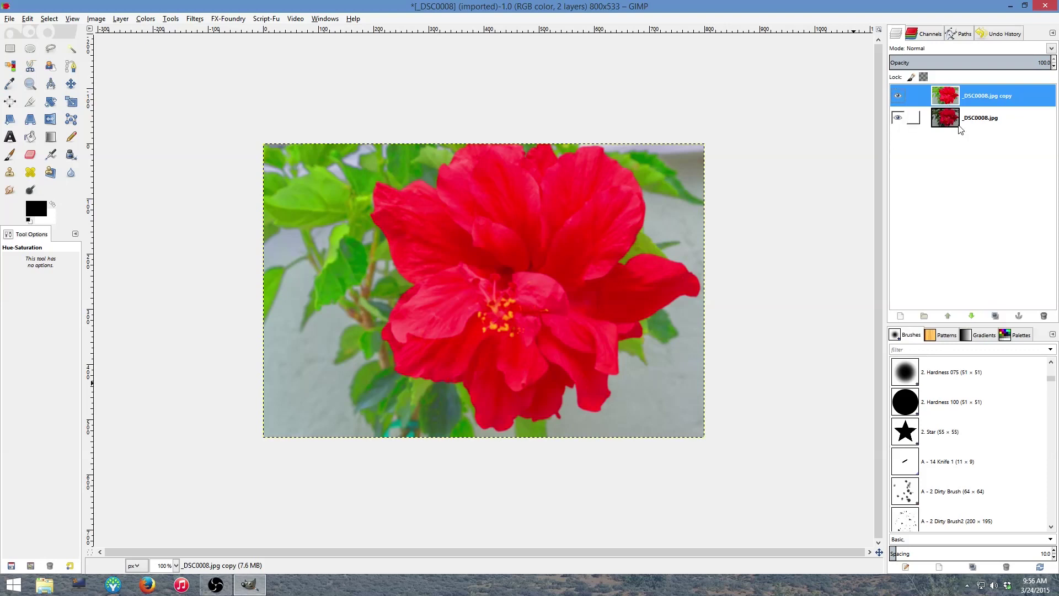
# Step: Duplicate the blurred layer and invert the colours of the new copy #1
pyautogui.click(997, 316)
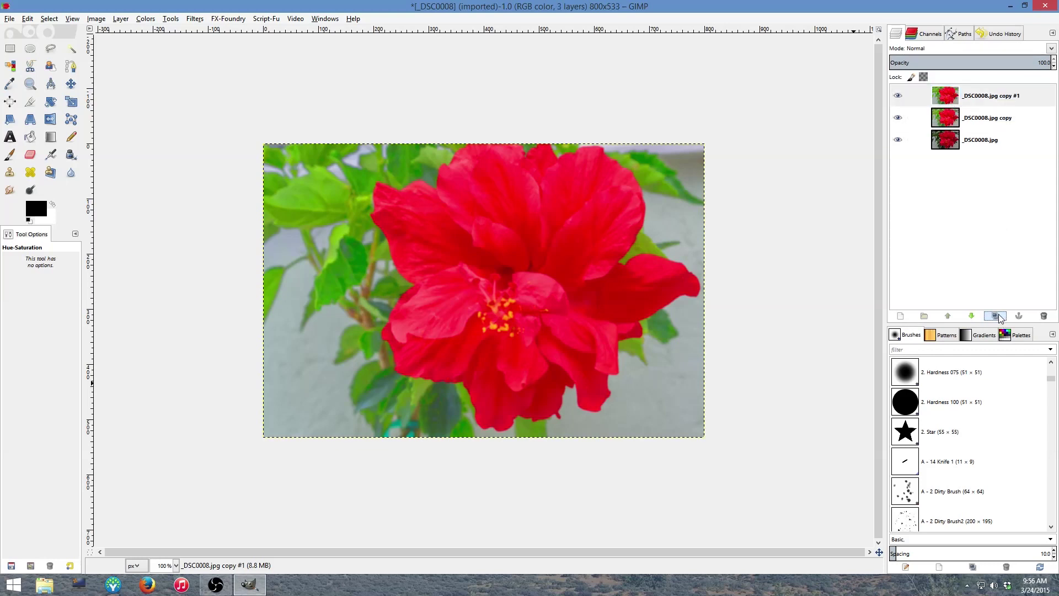
pyautogui.click(956, 104)
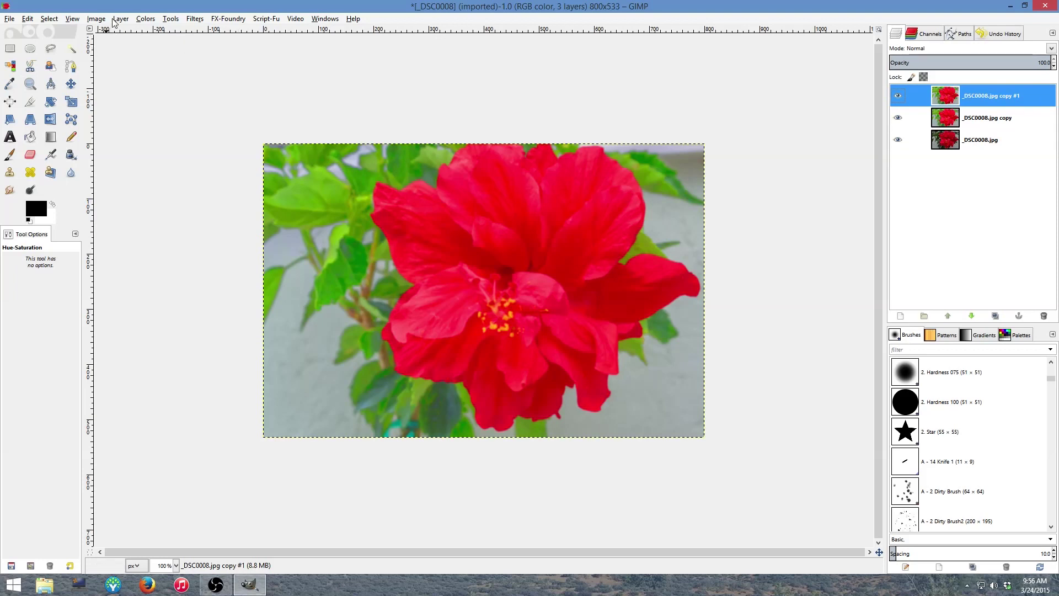
pyautogui.click(144, 20)
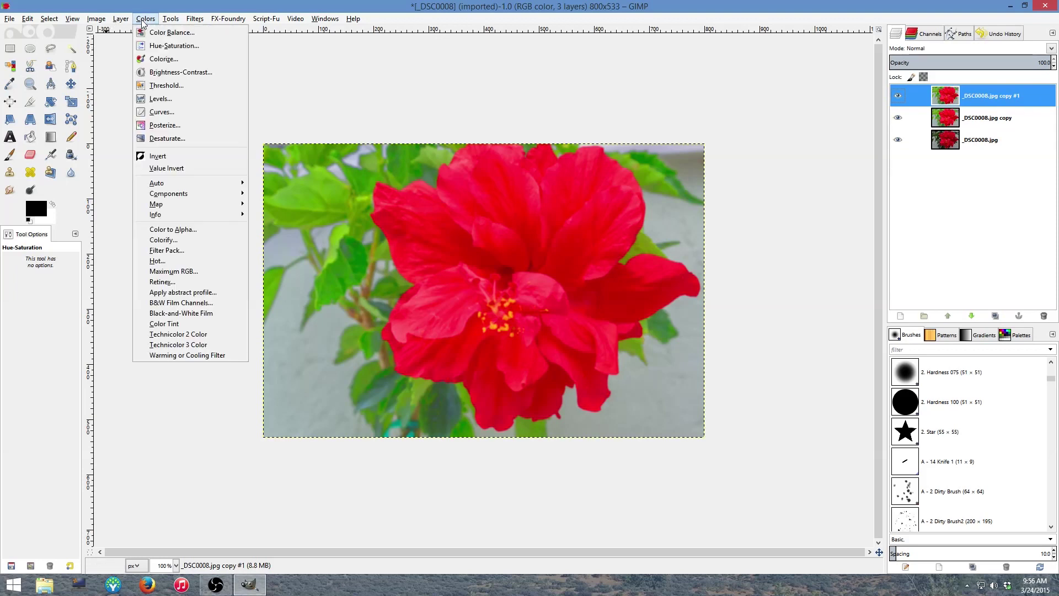
pyautogui.click(157, 156)
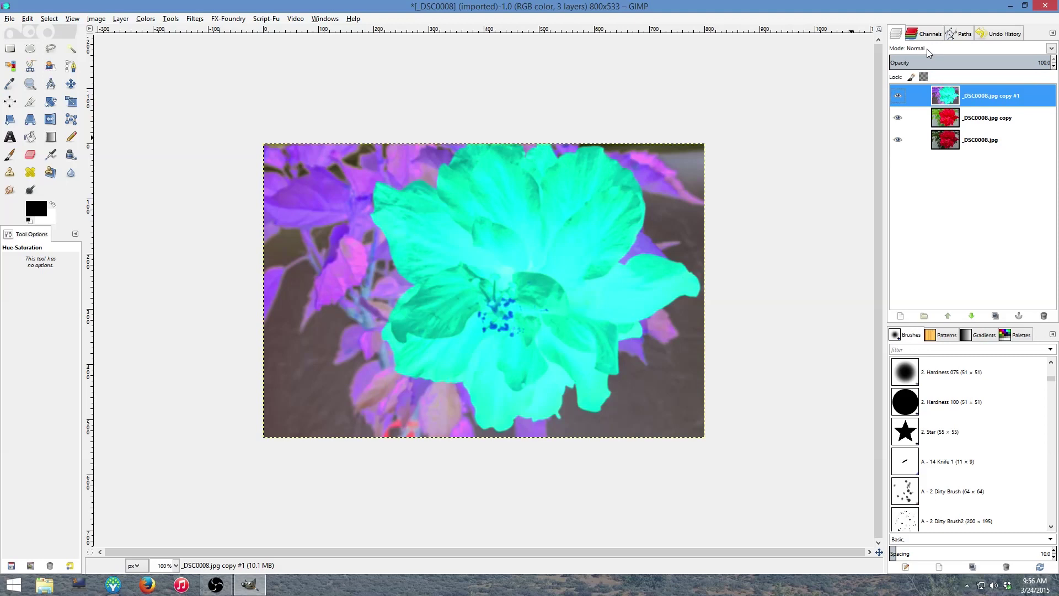
# Step: Set the inverted copy #1 layer's blend mode to Addition
pyautogui.click(926, 48)
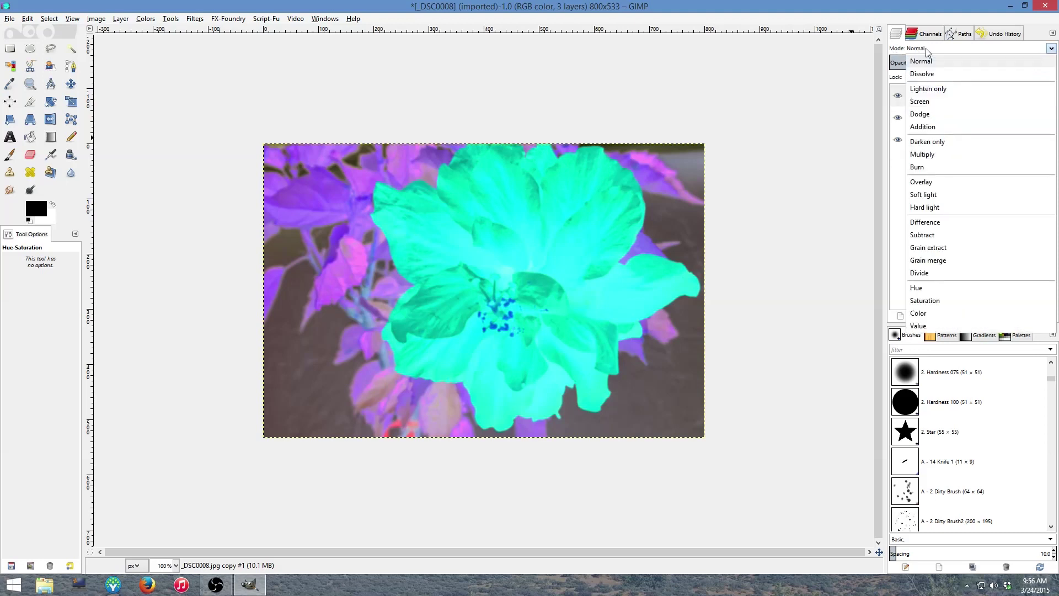
pyautogui.click(934, 127)
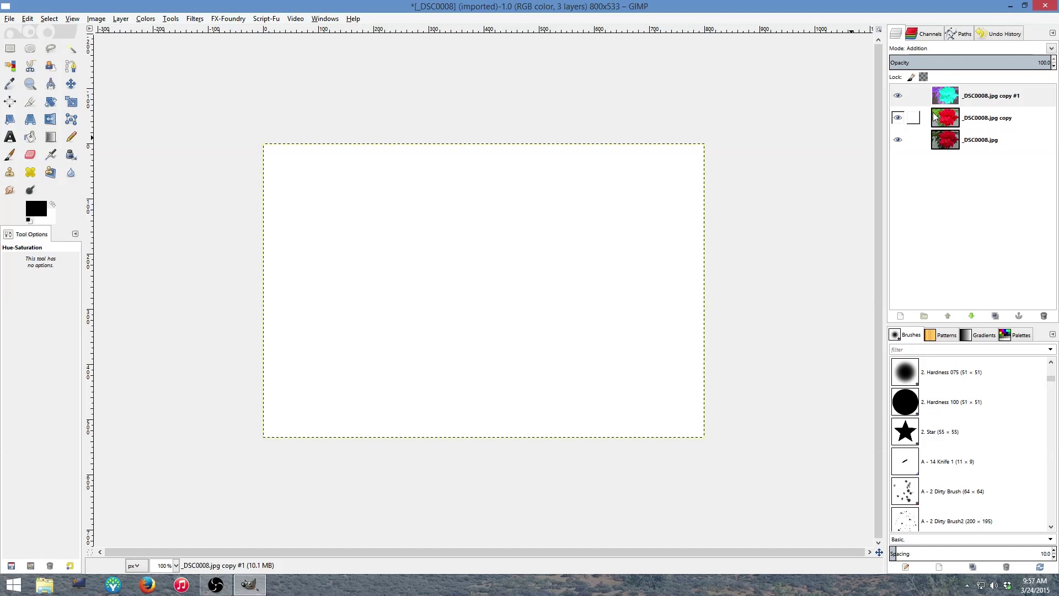
pyautogui.click(941, 118)
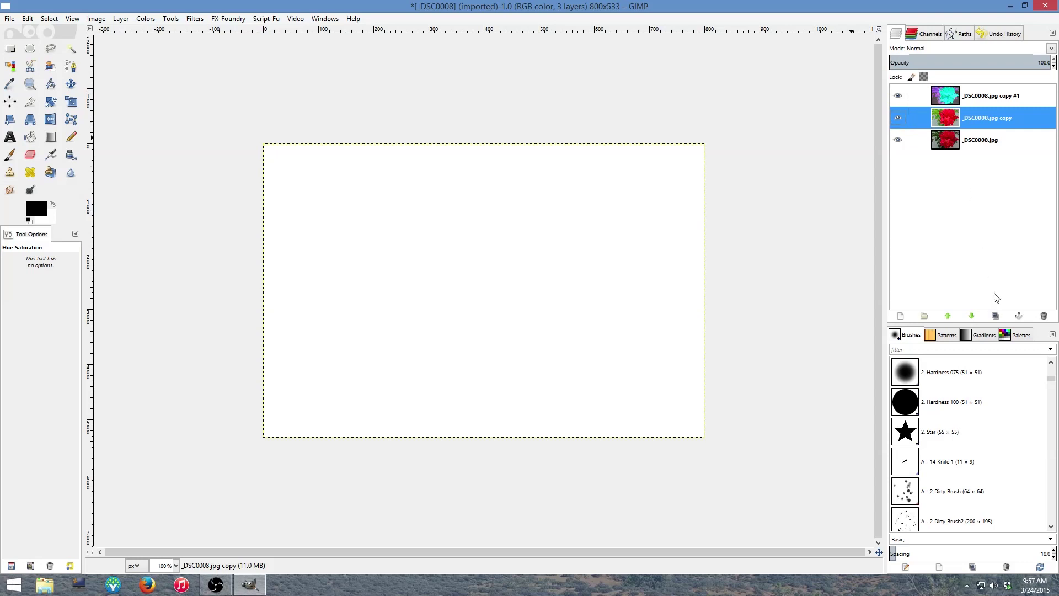
# Step: Duplicate the blurred middle layer and move copy #2 to the top, above copy #1
pyautogui.click(995, 317)
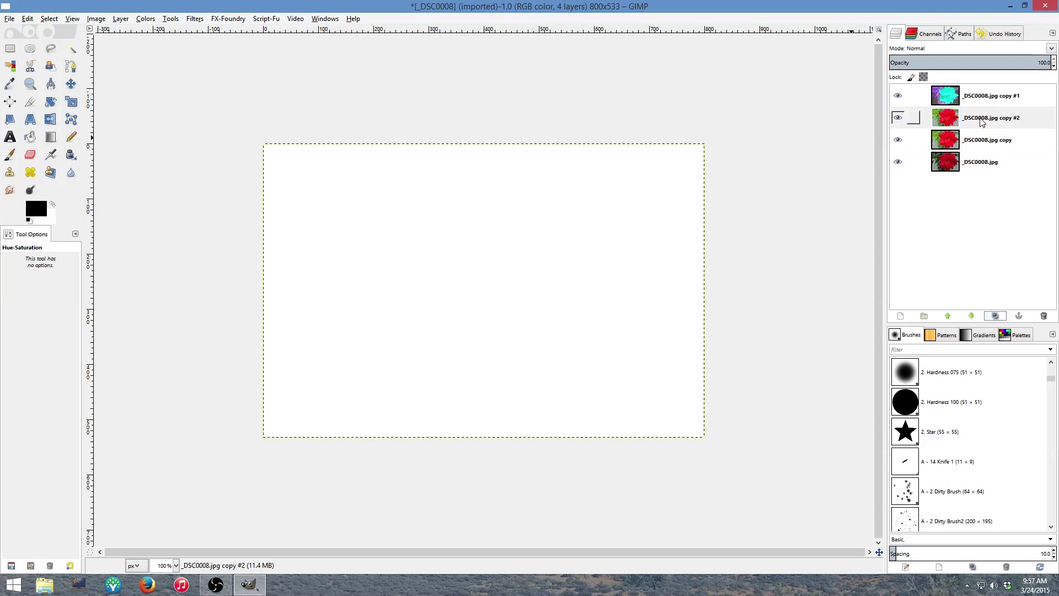
pyautogui.click(953, 125)
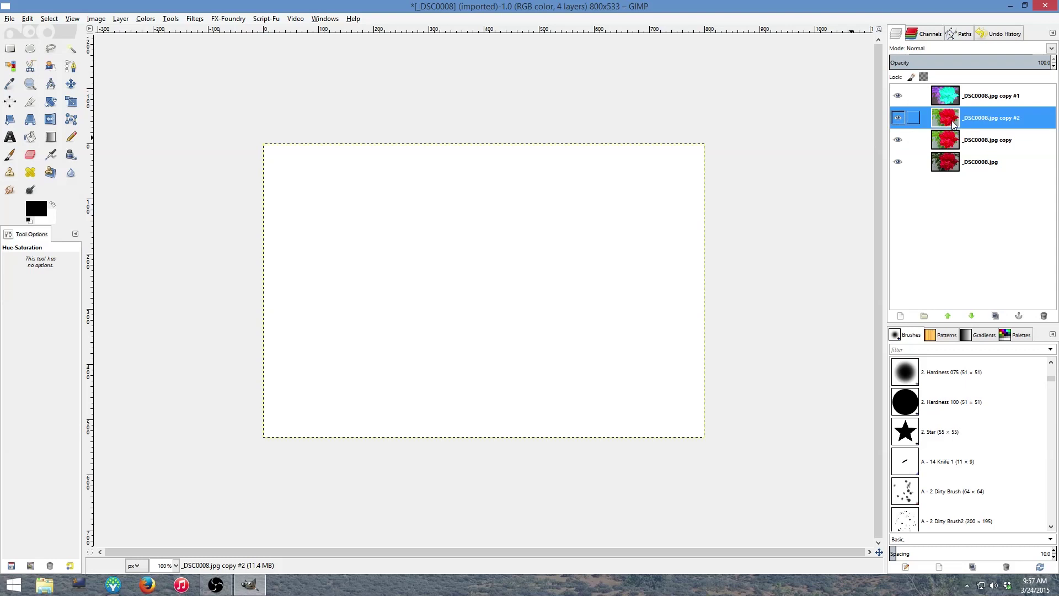
pyautogui.moveTo(952, 120)
pyautogui.mouseDown()
pyautogui.moveTo(949, 314)
pyautogui.moveTo(951, 104)
pyautogui.moveTo(957, 127)
pyautogui.mouseUp()
pyautogui.click(949, 124)
pyautogui.moveTo(949, 124); pyautogui.dragTo(952, 93)
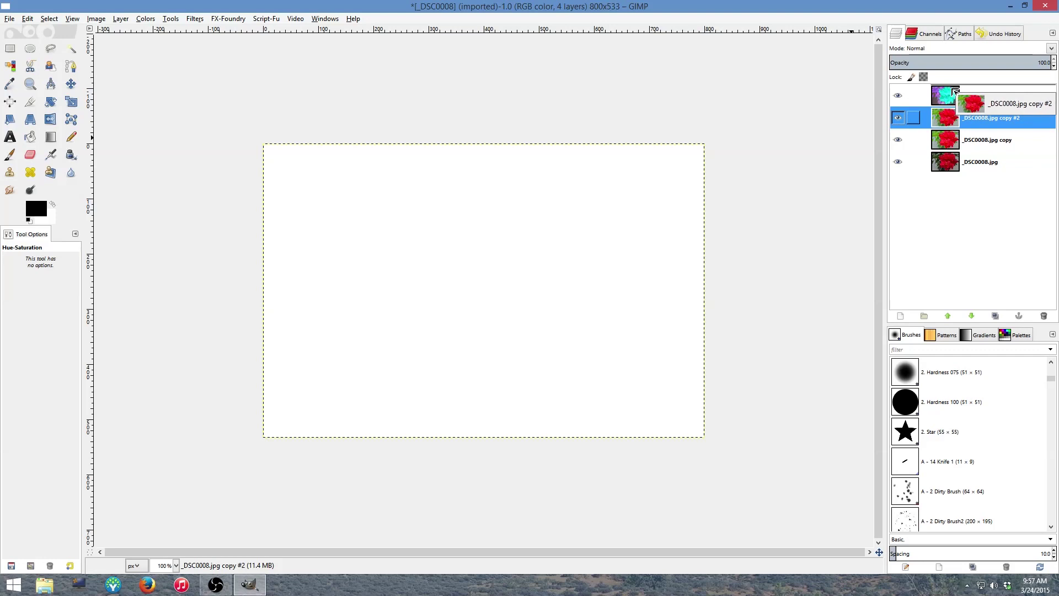
pyautogui.moveTo(954, 91); pyautogui.dragTo(953, 92)
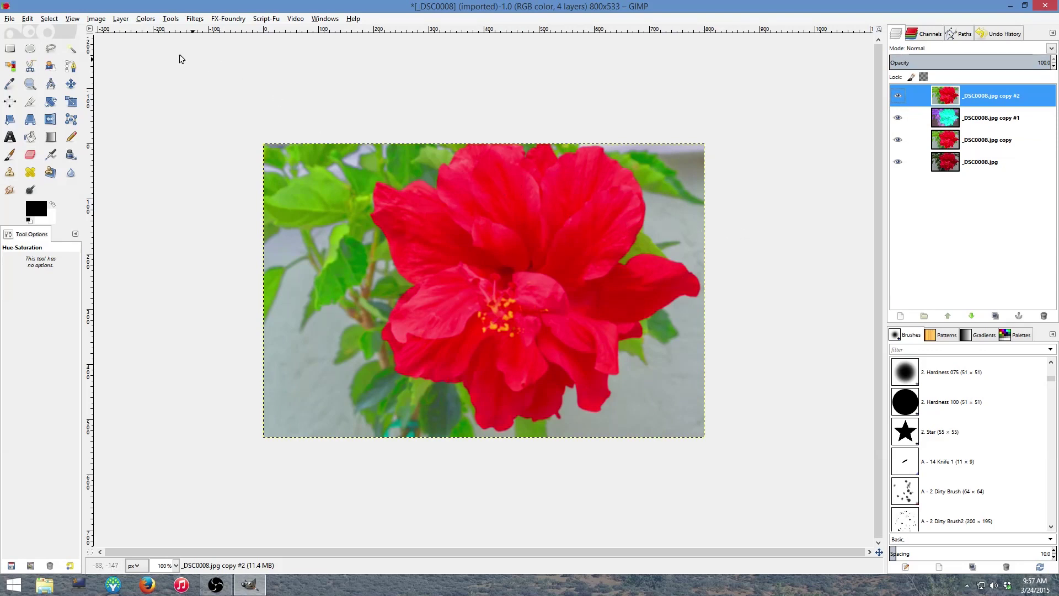
# Step: Desaturate the top copy #2 layer using Lightness mode
pyautogui.click(148, 21)
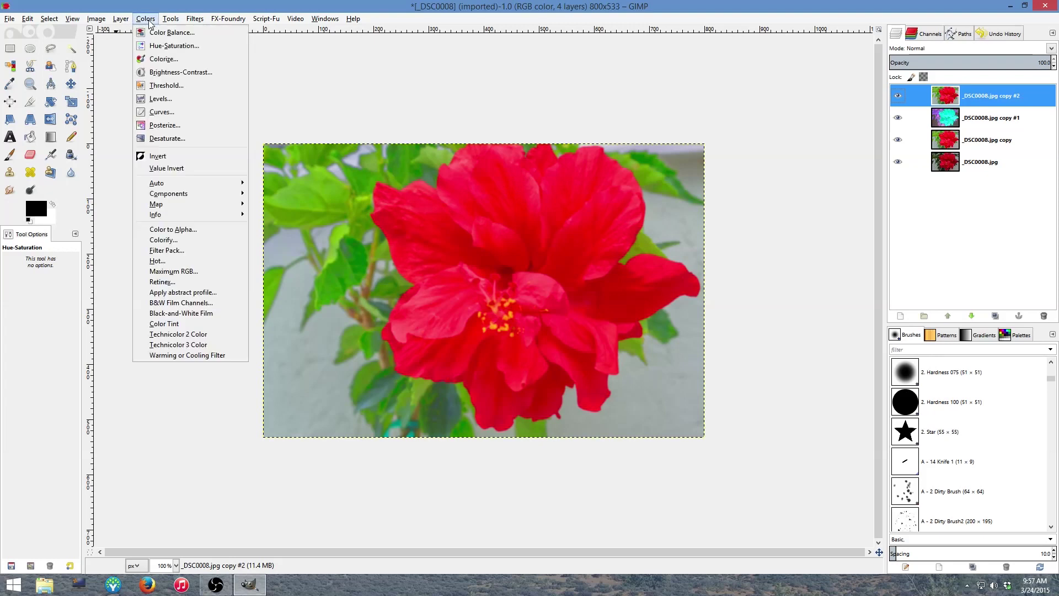
pyautogui.click(160, 139)
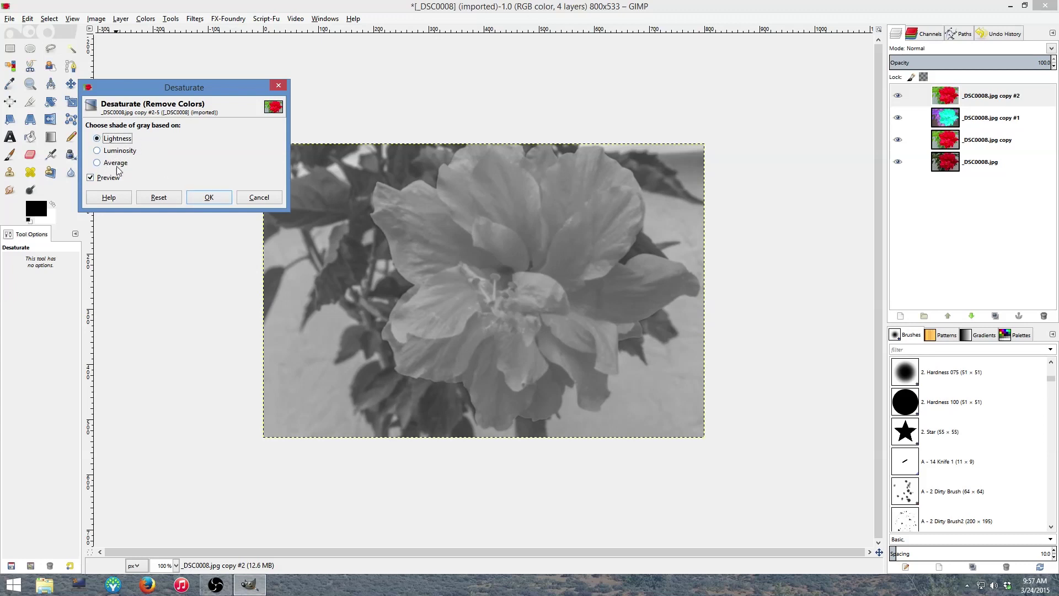
pyautogui.click(212, 197)
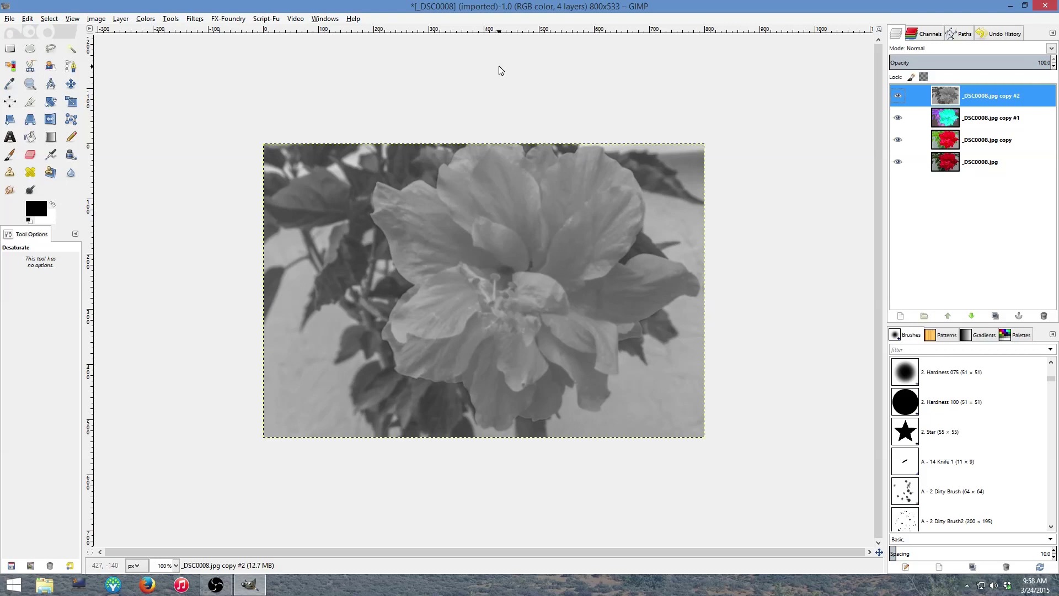
pyautogui.click(193, 19)
# Step: Apply Difference of Gaussians edge detect with Radius 1 at 4.0 and Radius 2 at 1.0
pyautogui.moveTo(223, 138)
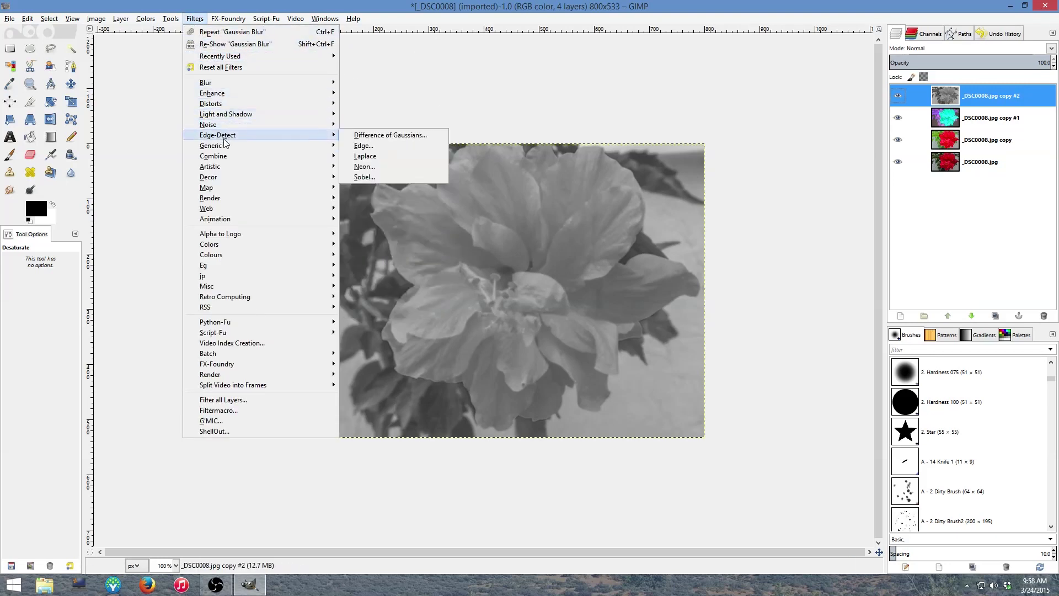
pyautogui.click(369, 132)
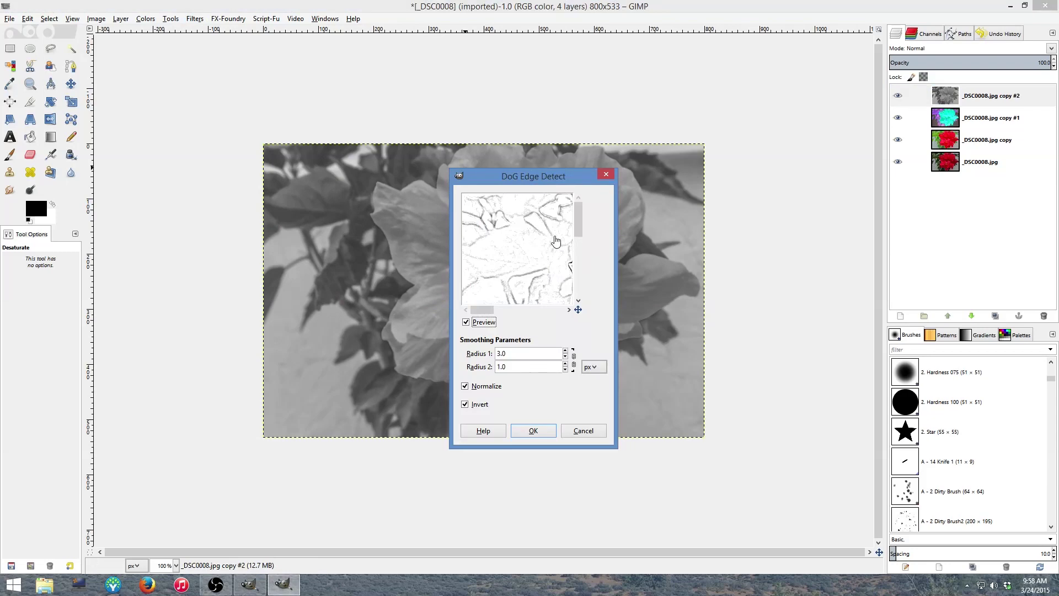
pyautogui.moveTo(530, 175); pyautogui.dragTo(282, 35)
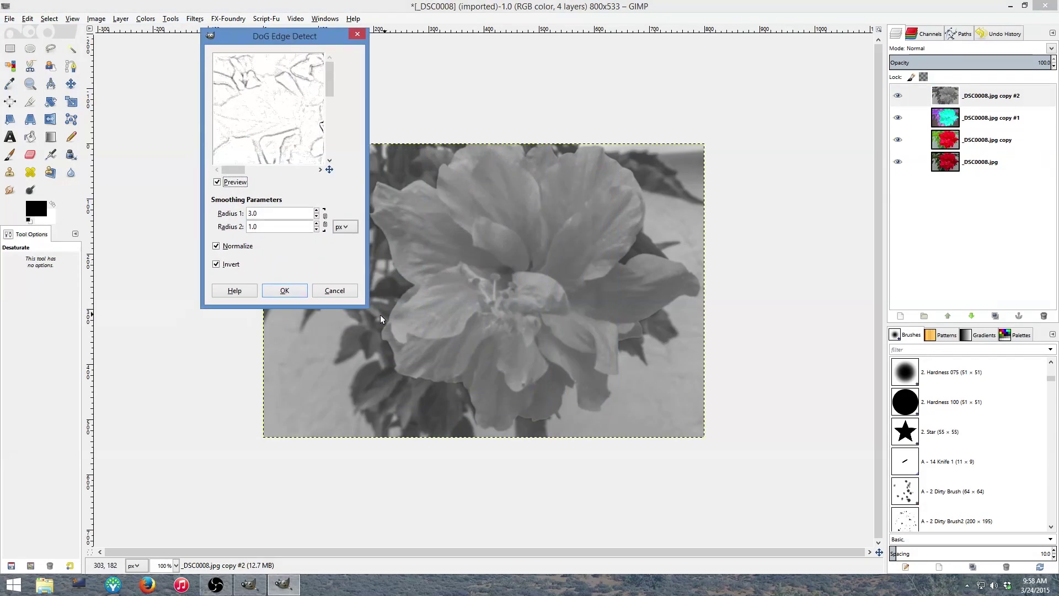
pyautogui.moveTo(366, 307); pyautogui.dragTo(665, 469)
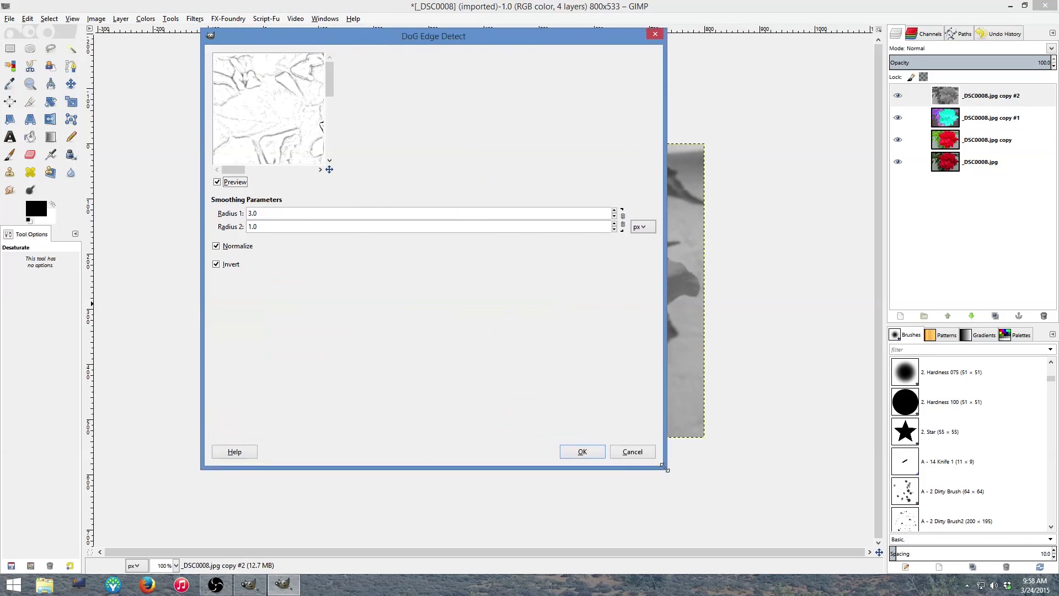
pyautogui.click(615, 211)
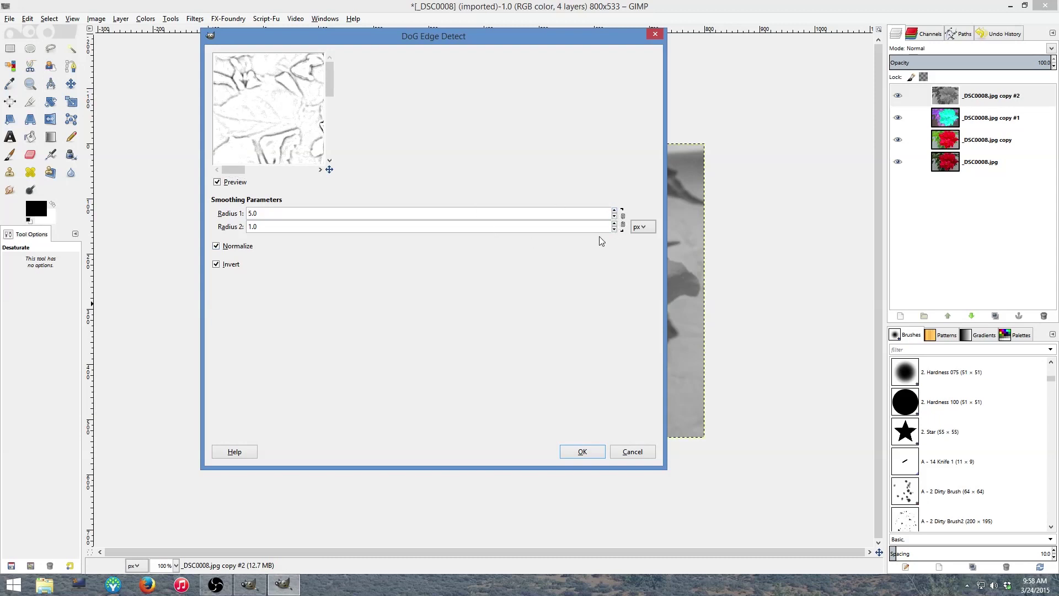
pyautogui.click(614, 225)
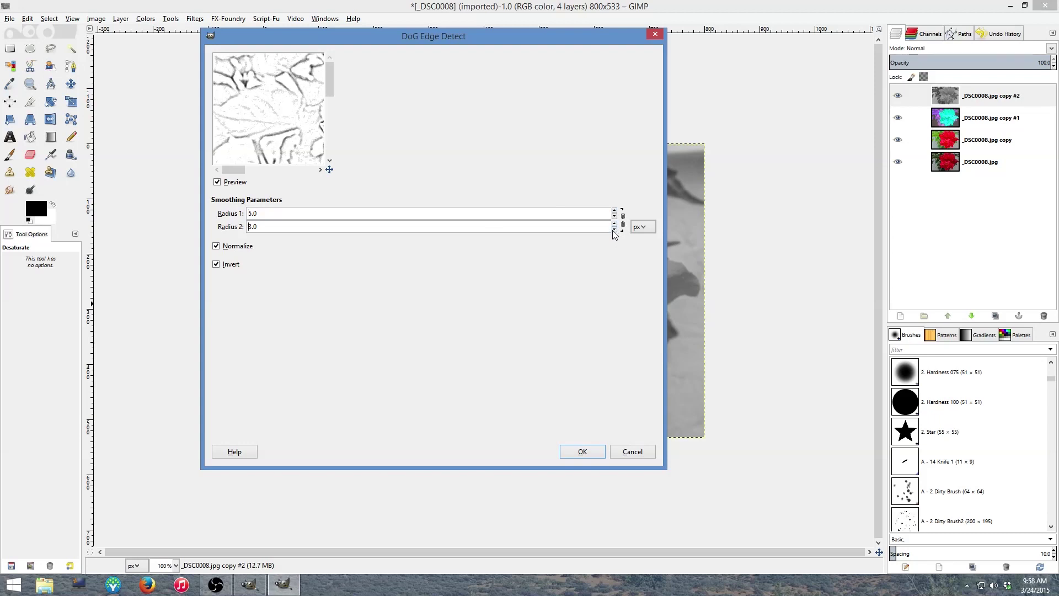
pyautogui.click(613, 230)
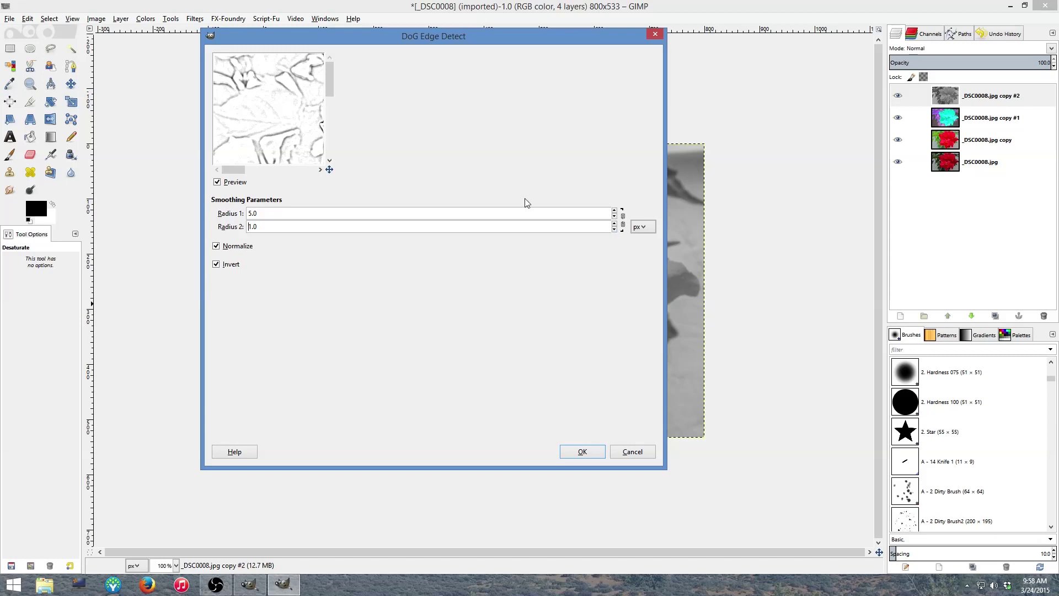
pyautogui.click(614, 211)
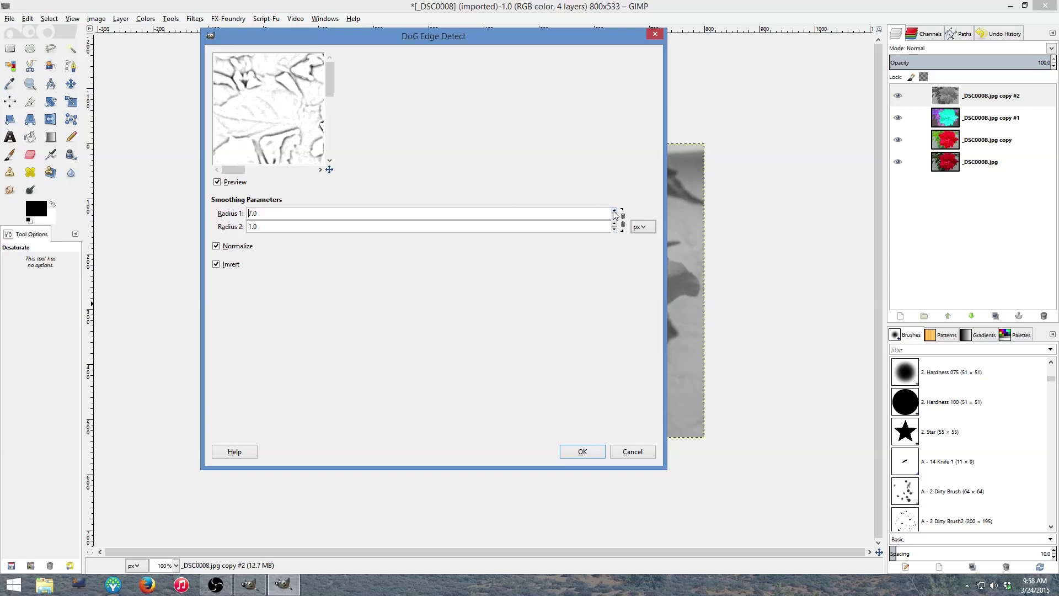
pyautogui.click(614, 216)
pyautogui.click(614, 216)
pyautogui.click(614, 217)
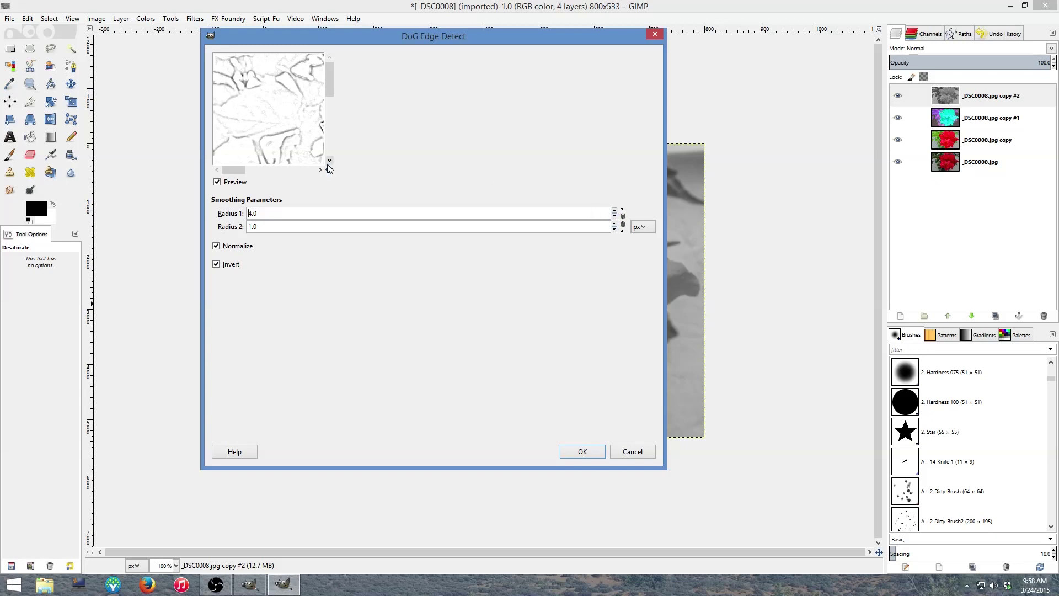
pyautogui.moveTo(329, 170); pyautogui.dragTo(356, 186)
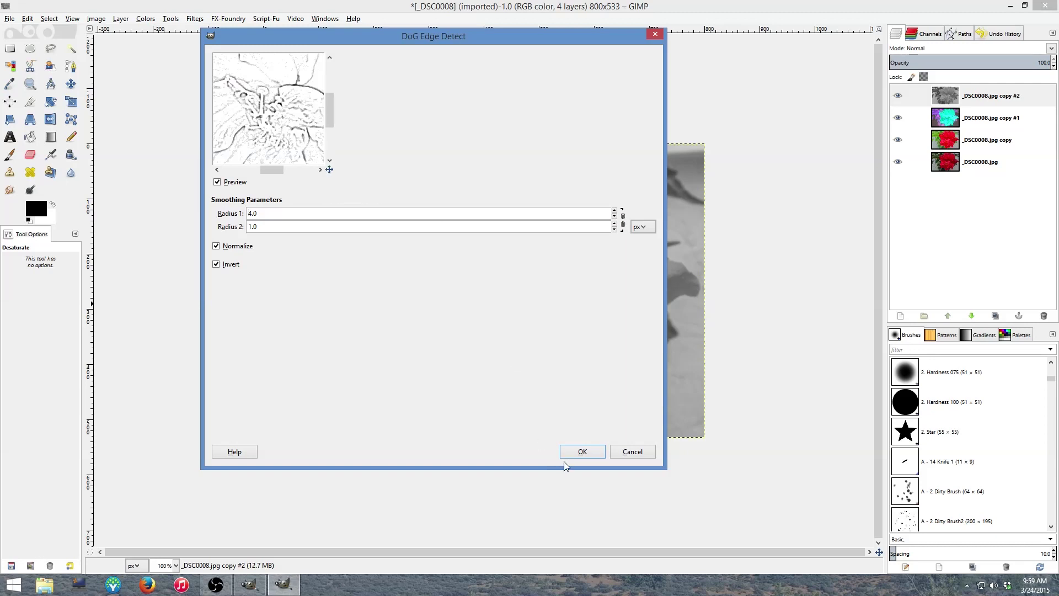
pyautogui.click(586, 451)
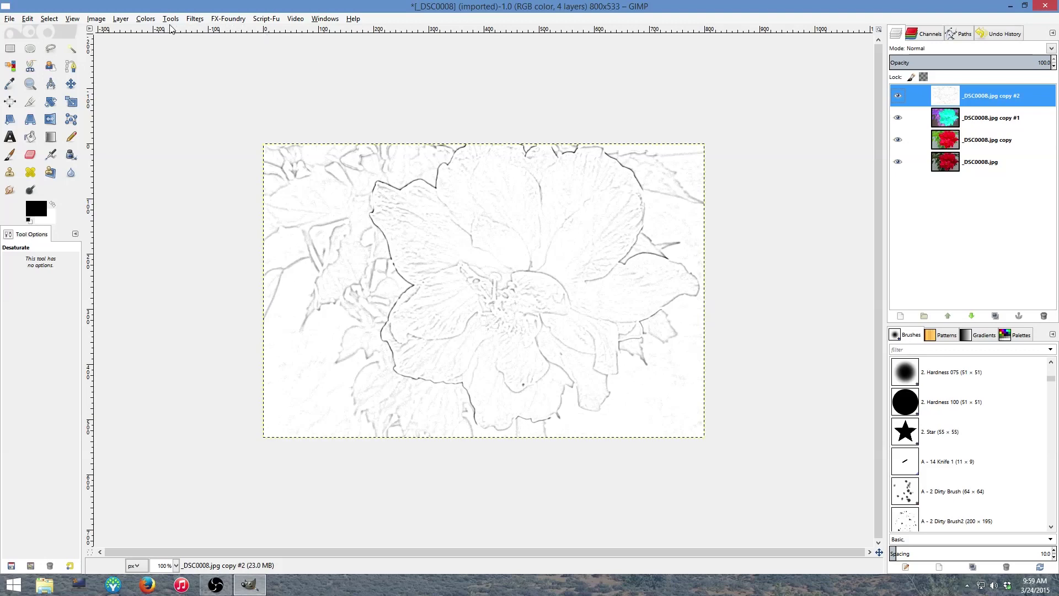
pyautogui.click(145, 19)
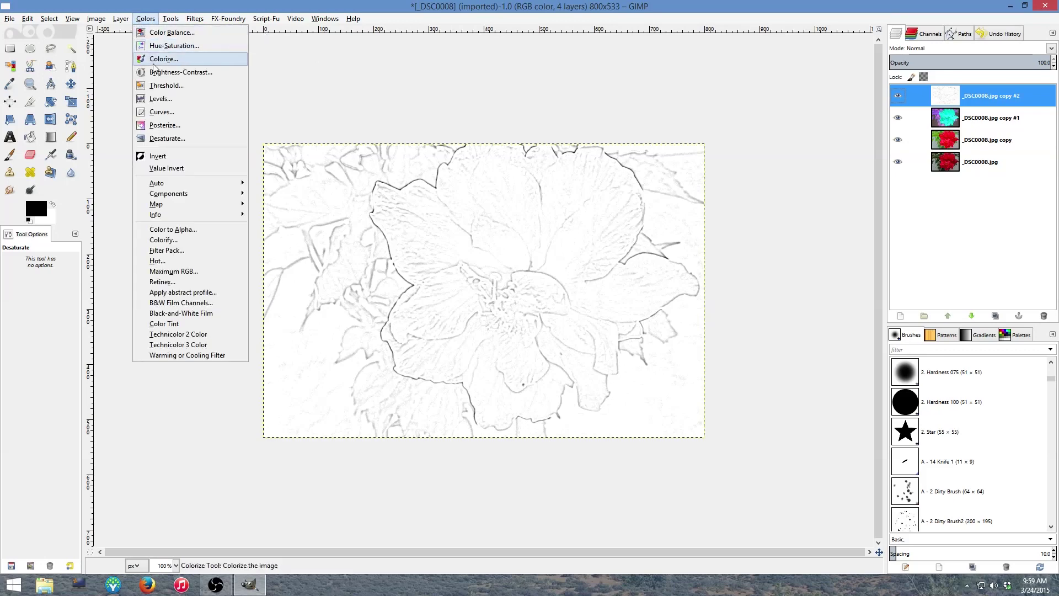
# Step: Apply Levels to the sketch layer with input black 0, gamma 0.60 and white 239
pyautogui.click(159, 99)
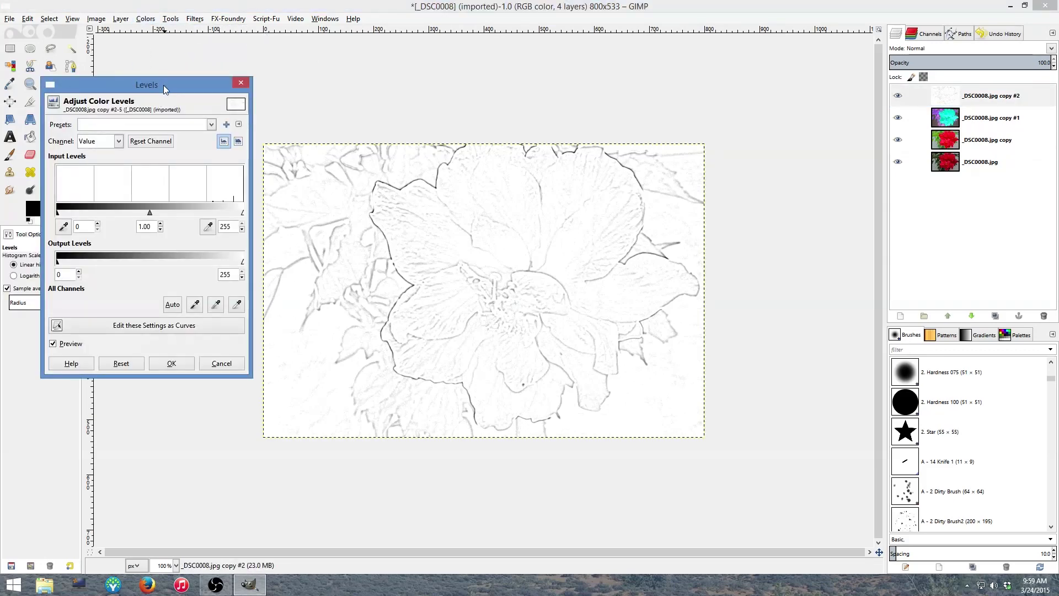
pyautogui.moveTo(164, 85); pyautogui.dragTo(866, 132)
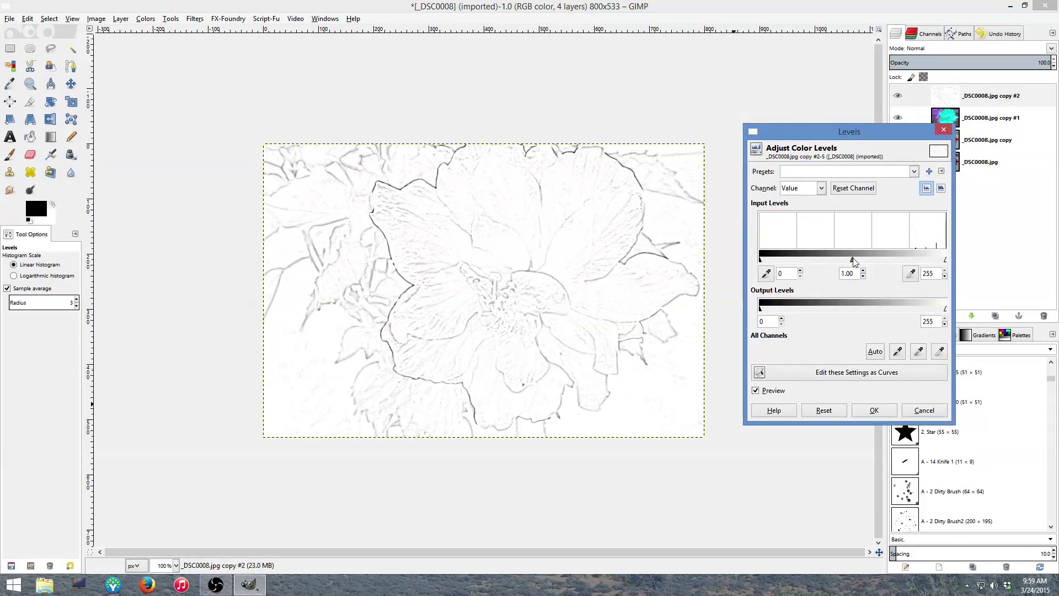
pyautogui.moveTo(853, 259); pyautogui.dragTo(837, 263)
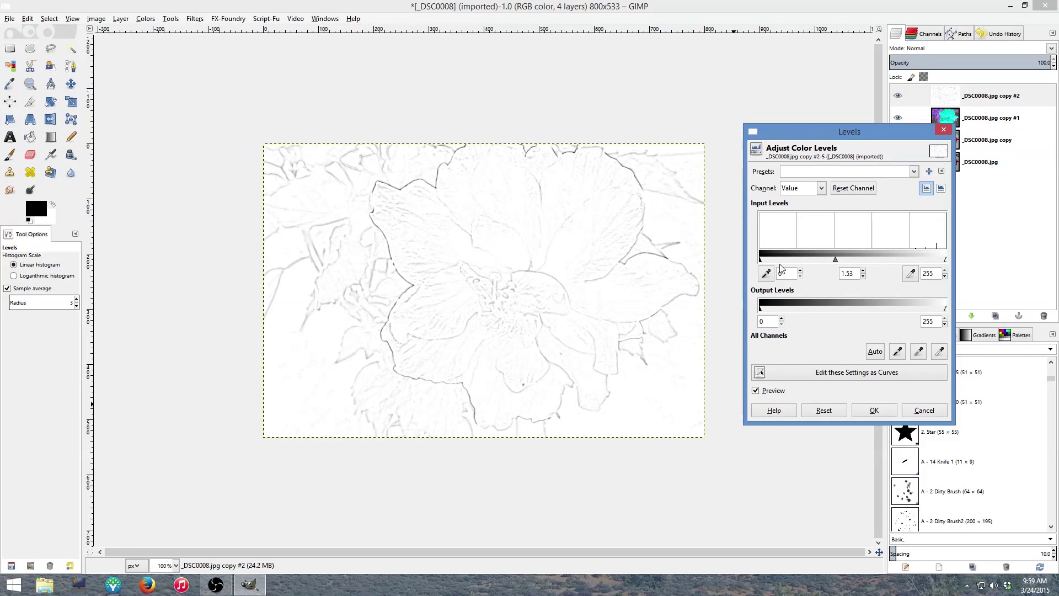
pyautogui.moveTo(762, 261); pyautogui.dragTo(780, 266)
pyautogui.moveTo(946, 263); pyautogui.dragTo(935, 263)
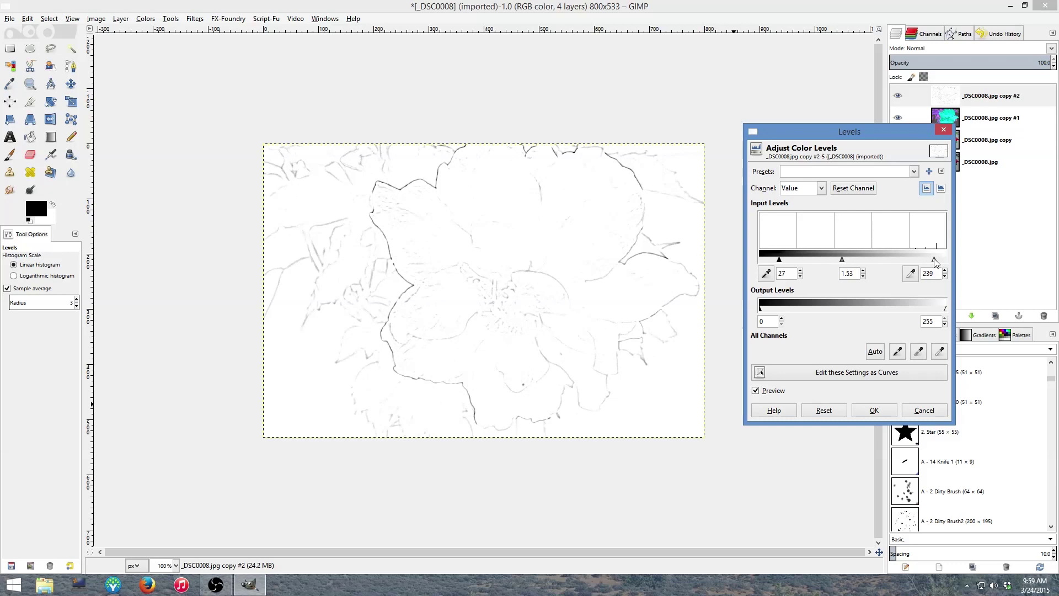
pyautogui.moveTo(841, 260); pyautogui.dragTo(879, 262)
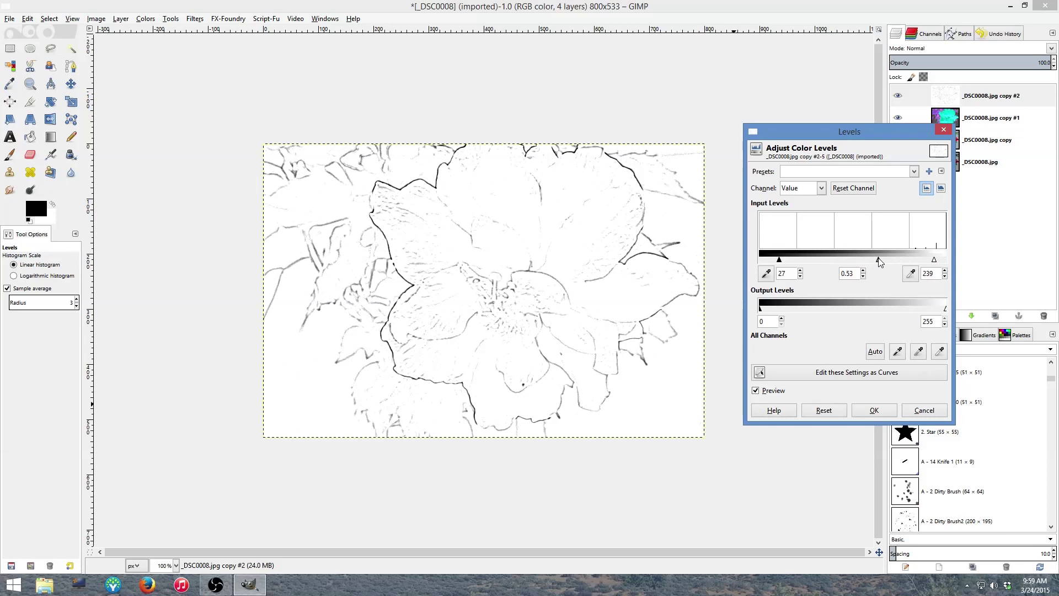
pyautogui.moveTo(779, 260); pyautogui.dragTo(754, 269)
pyautogui.moveTo(934, 264); pyautogui.dragTo(934, 263)
pyautogui.moveTo(870, 262); pyautogui.dragTo(866, 262)
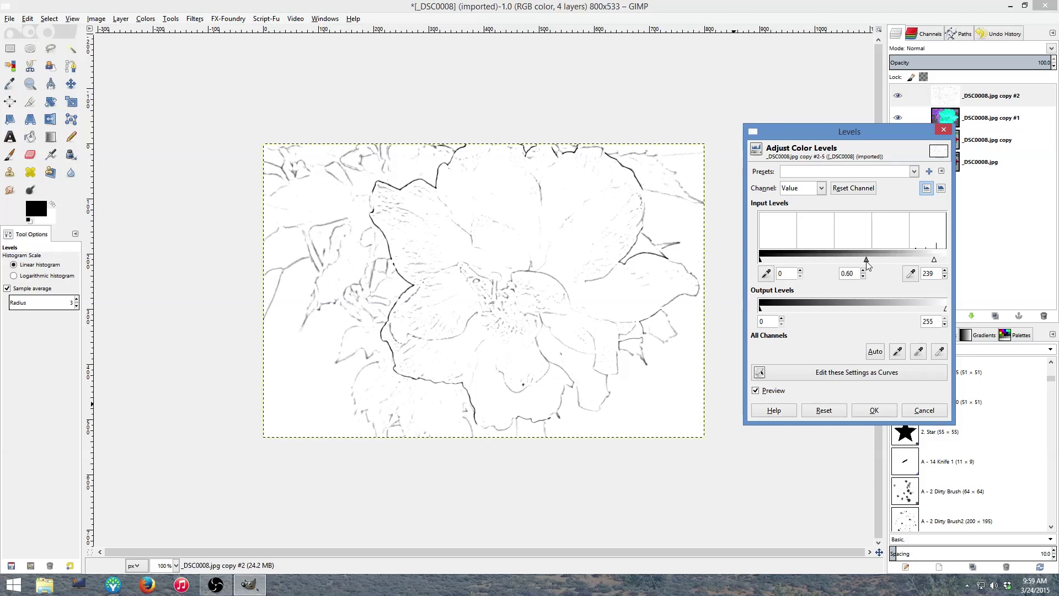
pyautogui.click(878, 408)
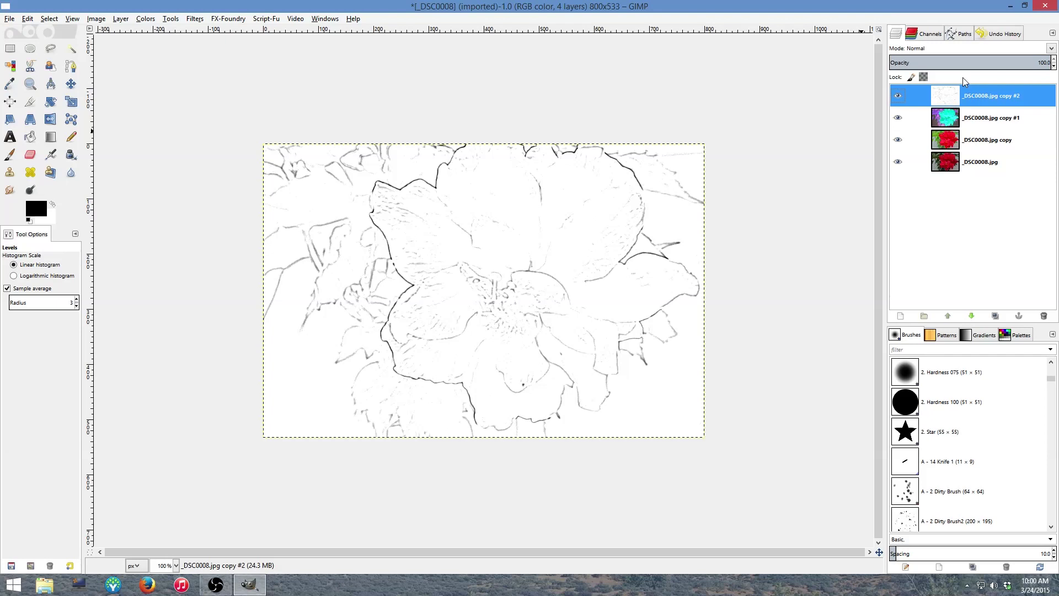
# Step: Blend the copy #2 sketch layer in Multiply mode and make copy #1 active
pyautogui.click(956, 53)
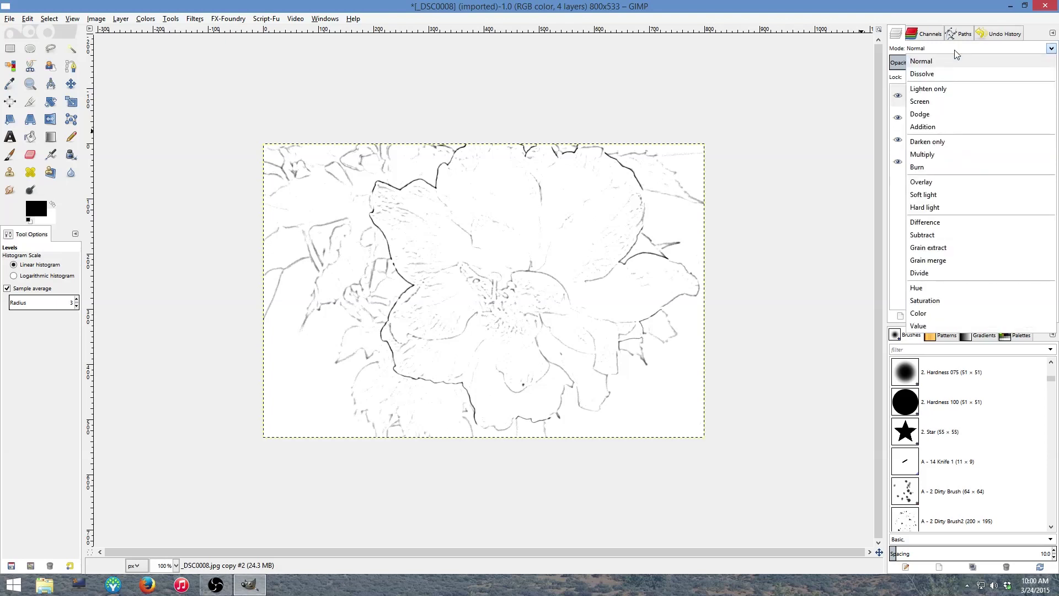
pyautogui.click(938, 156)
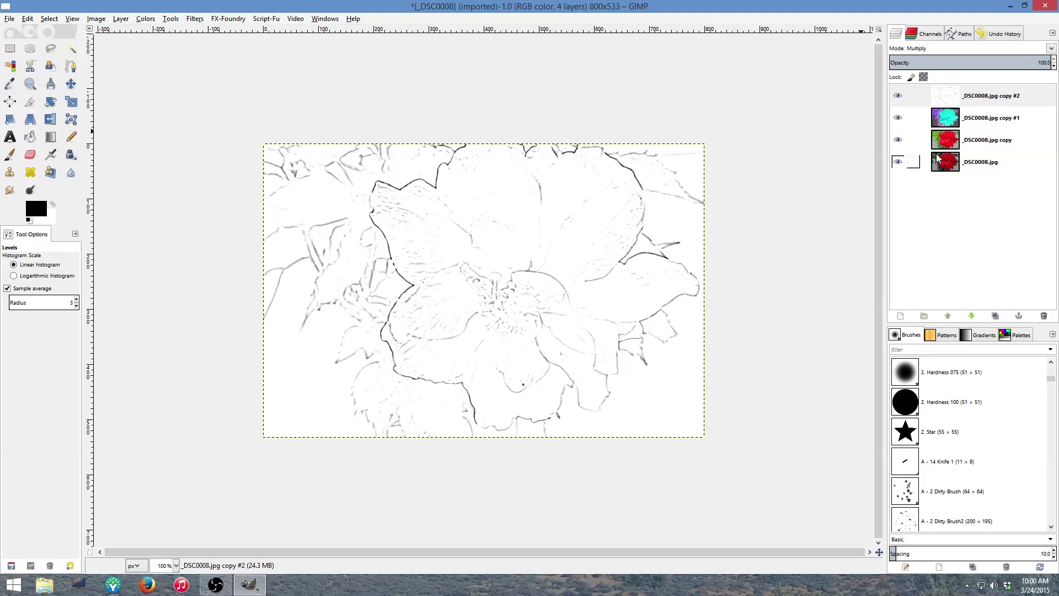
pyautogui.click(942, 125)
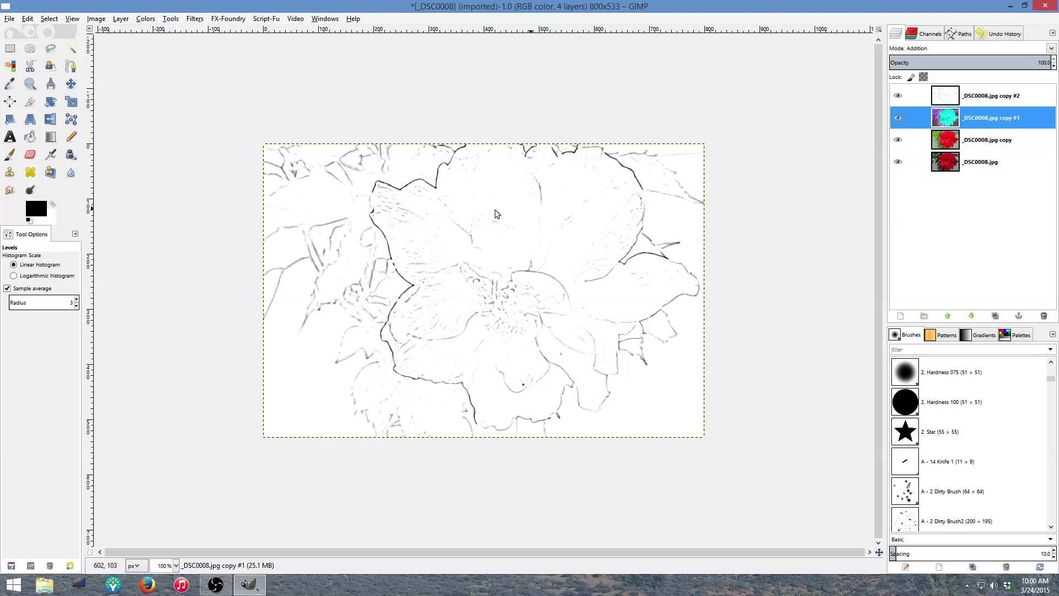
# Step: Set the Paintbrush to the Watercolor brush with Dynamics Off and opacity around 10
pyautogui.click(15, 160)
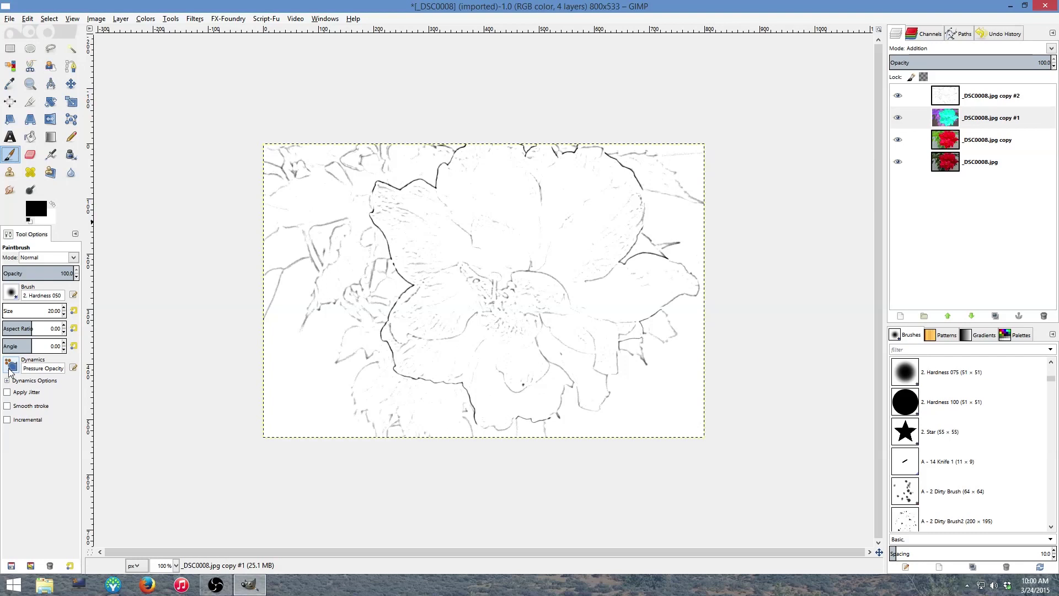
pyautogui.click(10, 365)
pyautogui.scroll(10, 66, 407)
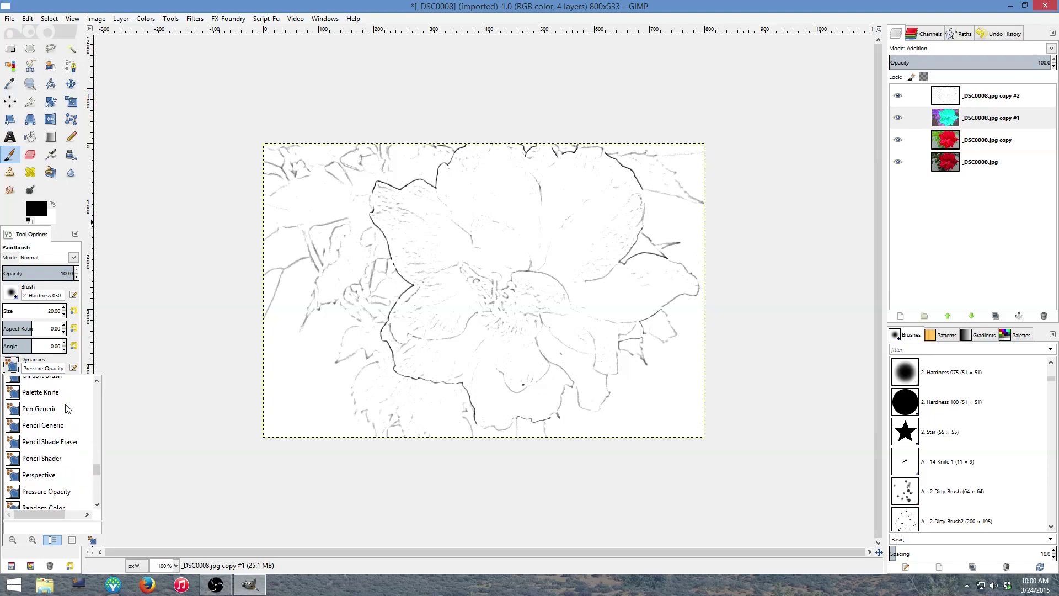
pyautogui.scroll(8, 66, 407)
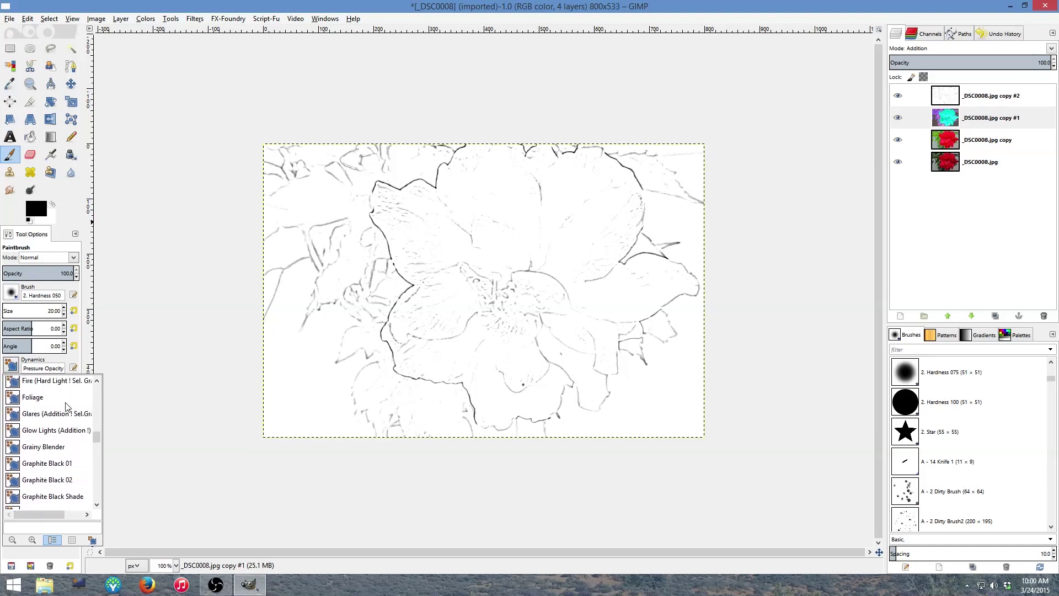
pyautogui.click(40, 421)
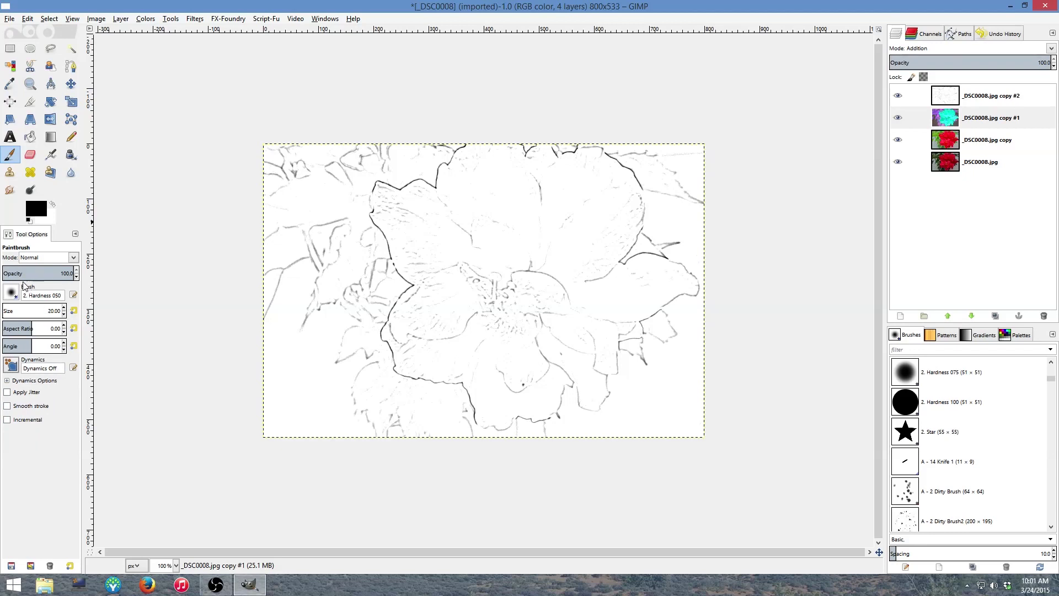
pyautogui.click(12, 274)
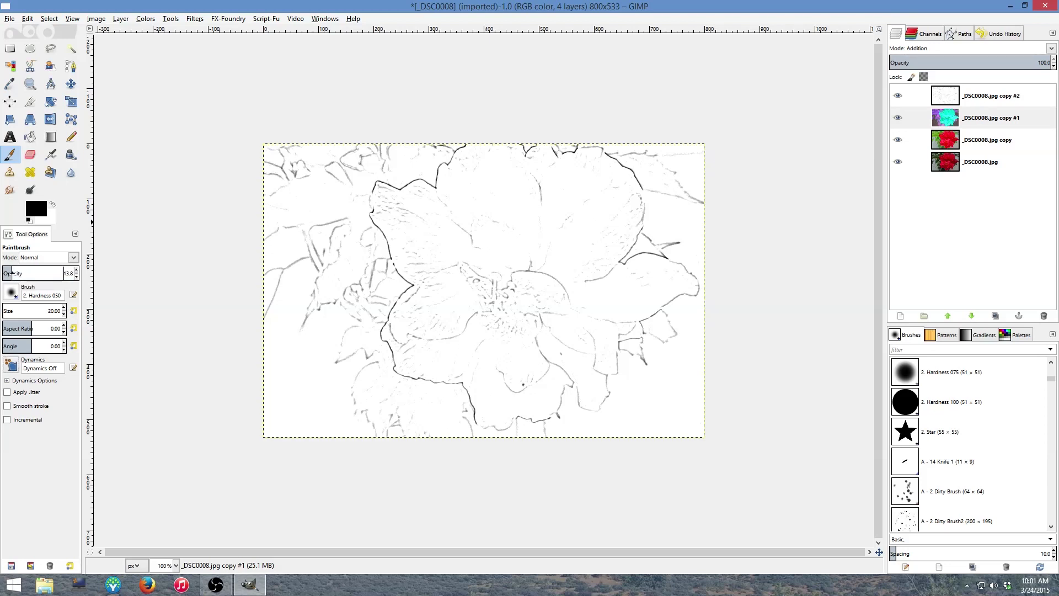
pyautogui.click(9, 274)
pyautogui.click(13, 294)
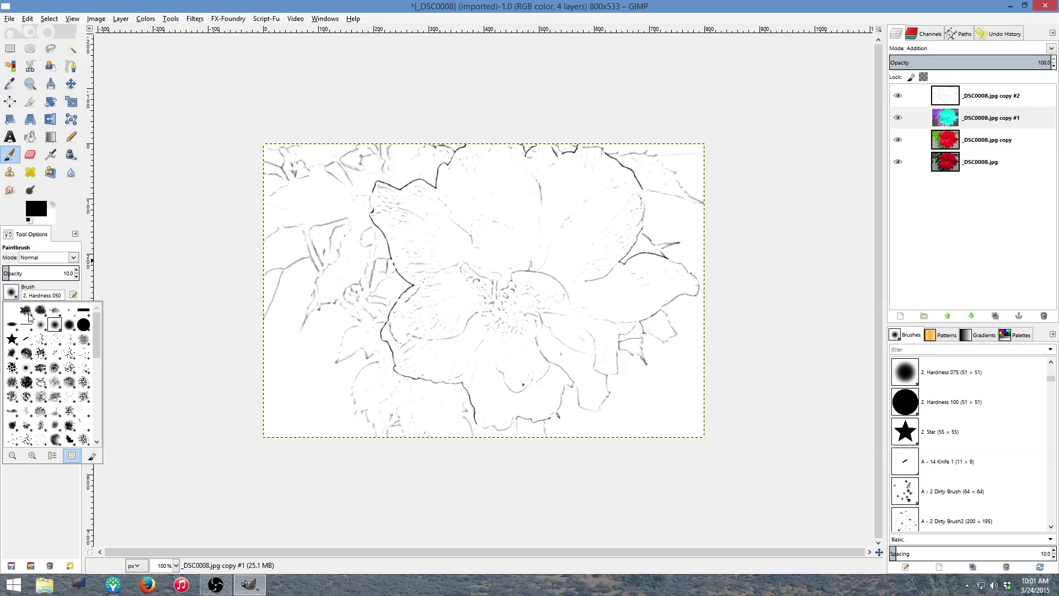
pyautogui.click(29, 317)
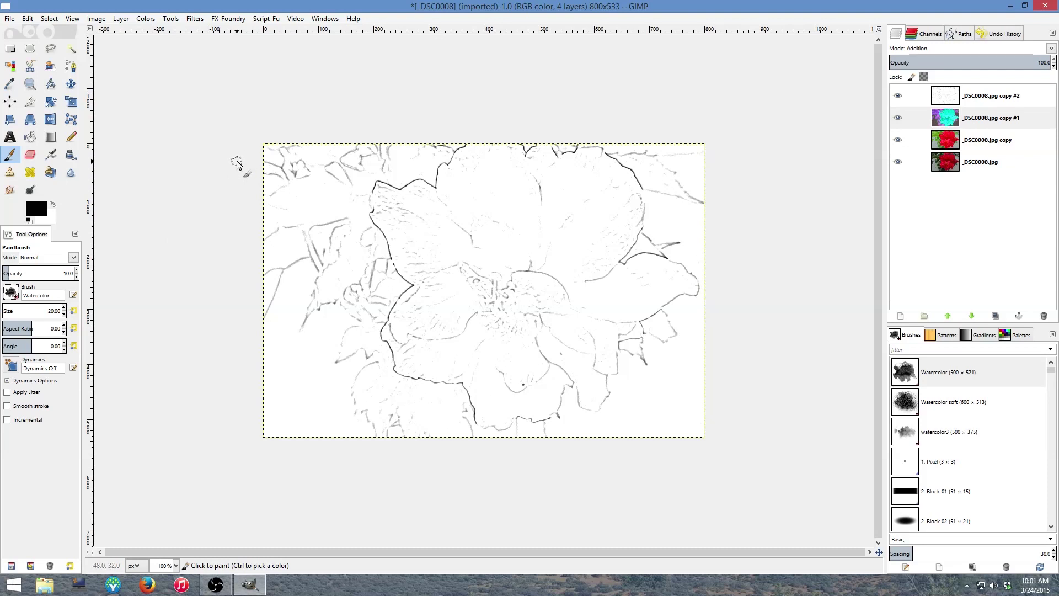
# Step: Enlarge the brush to about 163 and wash pale pink and green over the flower and leaves
pyautogui.press(']')
pyautogui.press(']')
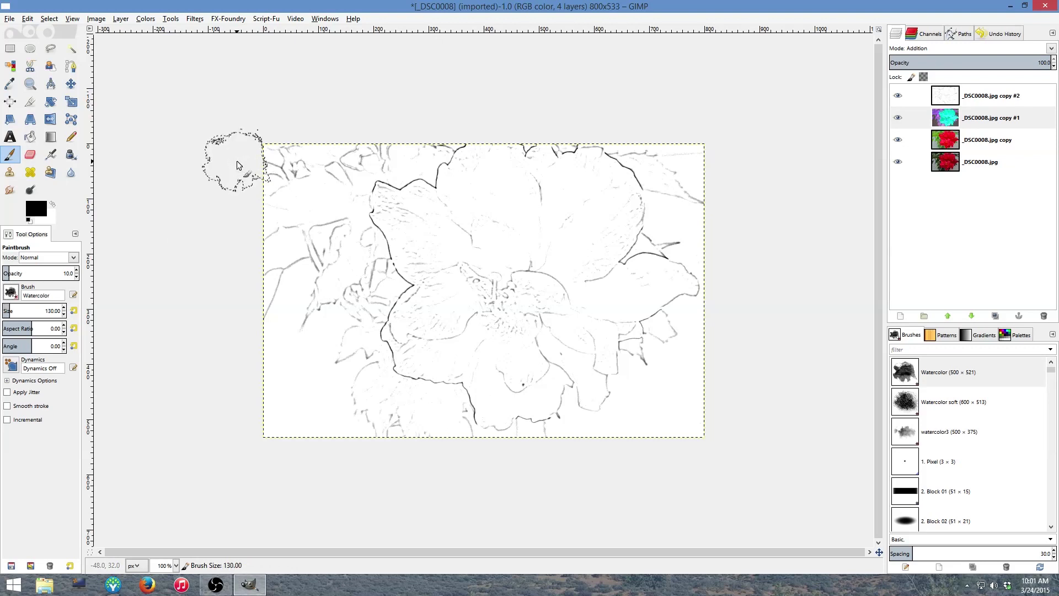
pyautogui.press(']')
pyautogui.press(']')
pyautogui.press(']')
pyautogui.press(']')
pyautogui.press(']')
pyautogui.press(']')
pyautogui.press(']')
pyautogui.press(']')
pyautogui.press(']')
pyautogui.press(']')
pyautogui.press(']')
pyautogui.press(']')
pyautogui.press(']')
pyautogui.press(']')
pyautogui.press(']')
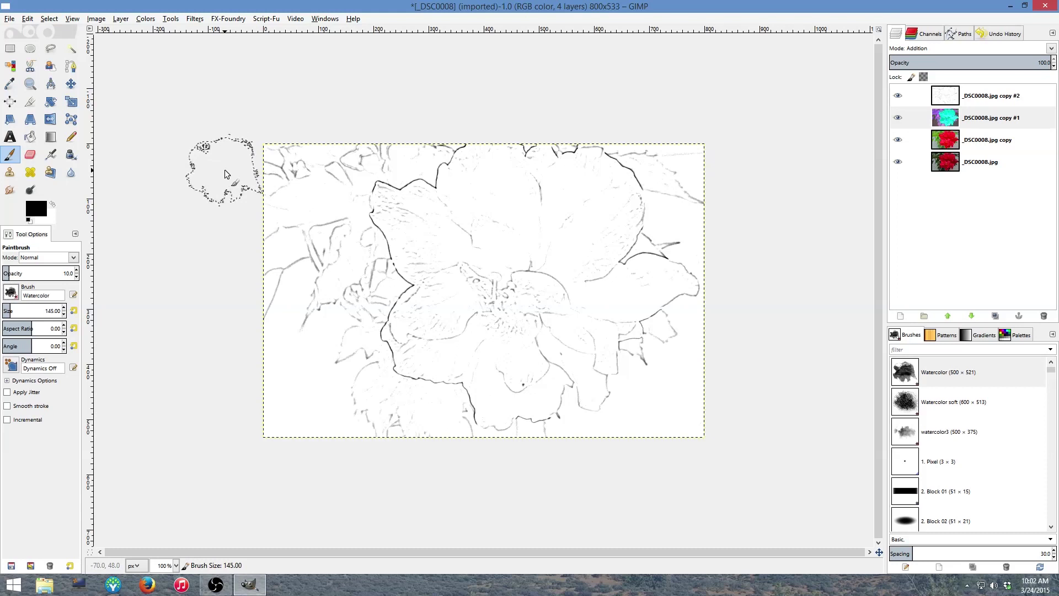
pyautogui.press(']')
pyautogui.press(']')
pyautogui.press(']')
pyautogui.press(']')
pyautogui.press(']')
pyautogui.press(']')
pyautogui.press(']')
pyautogui.press(']')
pyautogui.press(']')
pyautogui.press(']')
pyautogui.press(']')
pyautogui.press(']')
pyautogui.press(']')
pyautogui.press(']')
pyautogui.press(']')
pyautogui.press(']')
pyautogui.press(']')
pyautogui.press(']')
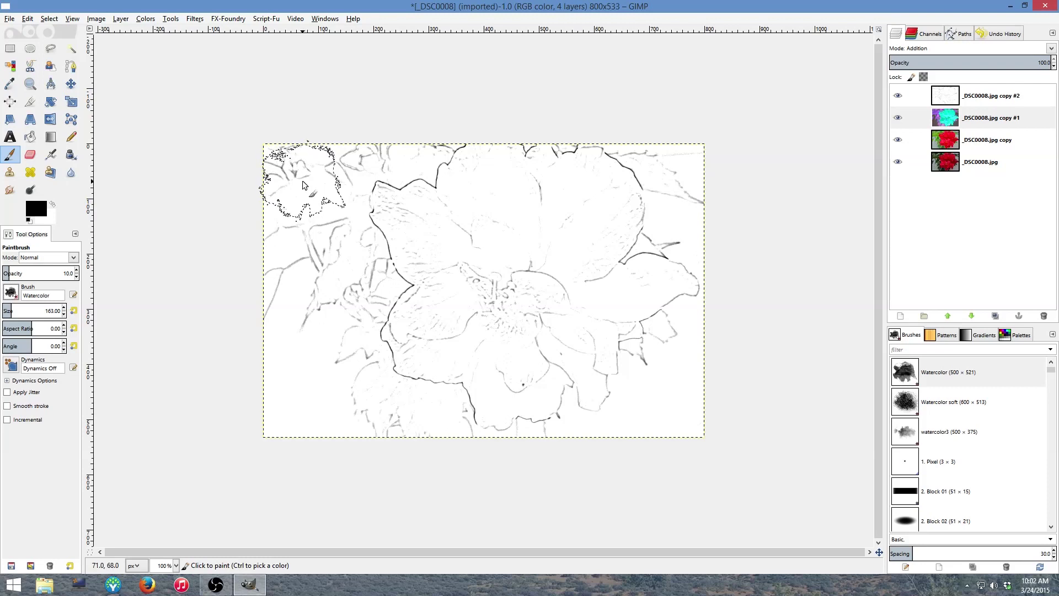
pyautogui.moveTo(302, 182)
pyautogui.mouseDown()
pyautogui.moveTo(671, 182)
pyautogui.moveTo(662, 389)
pyautogui.moveTo(636, 408)
pyautogui.moveTo(307, 403)
pyautogui.moveTo(289, 379)
pyautogui.moveTo(288, 236)
pyautogui.moveTo(375, 215)
pyautogui.moveTo(614, 207)
pyautogui.moveTo(635, 281)
pyautogui.moveTo(561, 375)
pyautogui.moveTo(342, 353)
pyautogui.moveTo(287, 248)
pyautogui.moveTo(530, 226)
pyautogui.moveTo(540, 342)
pyautogui.moveTo(386, 318)
pyautogui.moveTo(541, 243)
pyautogui.moveTo(480, 281)
pyautogui.moveTo(508, 301)
pyautogui.moveTo(607, 309)
pyautogui.moveTo(657, 216)
pyautogui.moveTo(551, 221)
pyautogui.moveTo(493, 242)
pyautogui.moveTo(429, 287)
pyautogui.mouseUp()
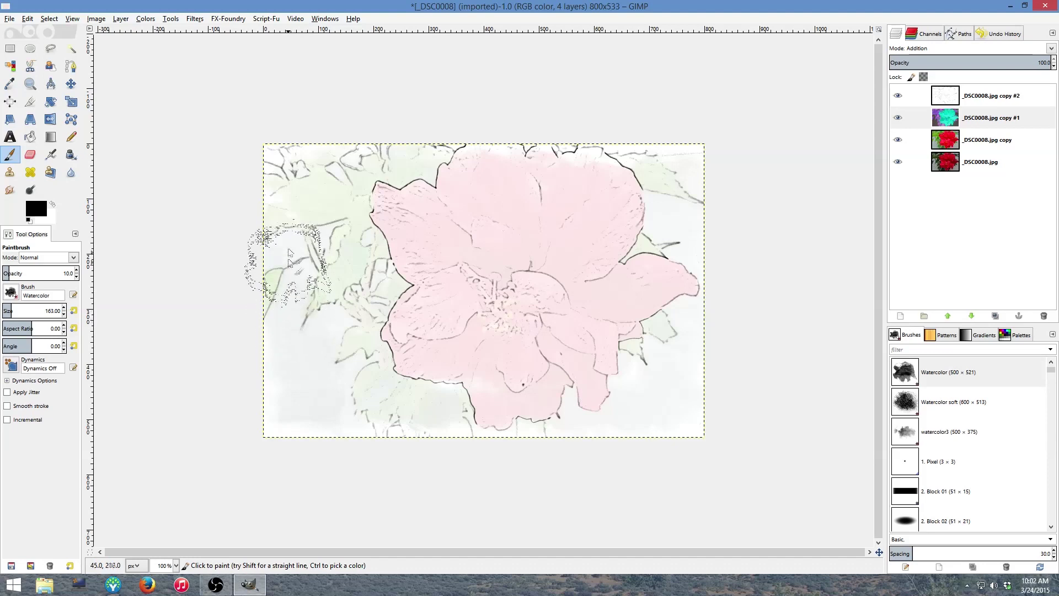
pyautogui.moveTo(349, 187)
pyautogui.mouseDown()
pyautogui.moveTo(609, 178)
pyautogui.moveTo(405, 177)
pyautogui.moveTo(582, 175)
pyautogui.moveTo(652, 185)
pyautogui.moveTo(666, 398)
pyautogui.moveTo(631, 407)
pyautogui.moveTo(344, 400)
pyautogui.moveTo(326, 390)
pyautogui.moveTo(336, 358)
pyautogui.moveTo(638, 368)
pyautogui.moveTo(404, 358)
pyautogui.moveTo(515, 340)
pyautogui.moveTo(654, 344)
pyautogui.moveTo(590, 307)
pyautogui.moveTo(347, 303)
pyautogui.moveTo(511, 322)
pyautogui.moveTo(586, 310)
pyautogui.moveTo(512, 274)
pyautogui.moveTo(398, 267)
pyautogui.moveTo(632, 264)
pyautogui.moveTo(595, 242)
pyautogui.moveTo(349, 235)
pyautogui.moveTo(472, 210)
pyautogui.moveTo(647, 217)
pyautogui.moveTo(398, 179)
pyautogui.moveTo(594, 203)
pyautogui.moveTo(635, 344)
pyautogui.moveTo(472, 371)
pyautogui.moveTo(485, 357)
pyautogui.moveTo(461, 360)
pyautogui.mouseUp()
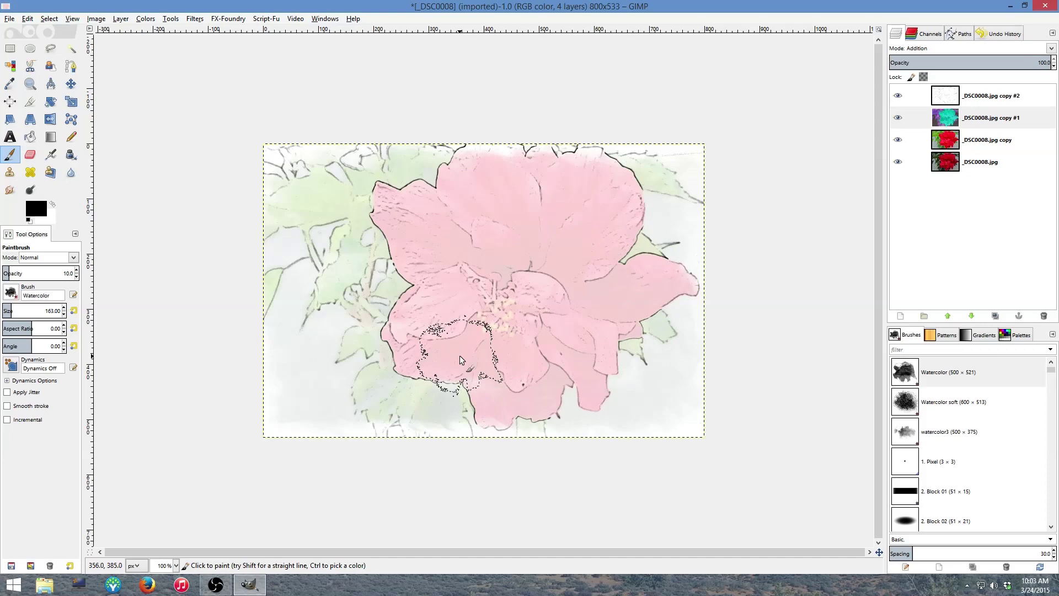
pyautogui.press('ctrl')
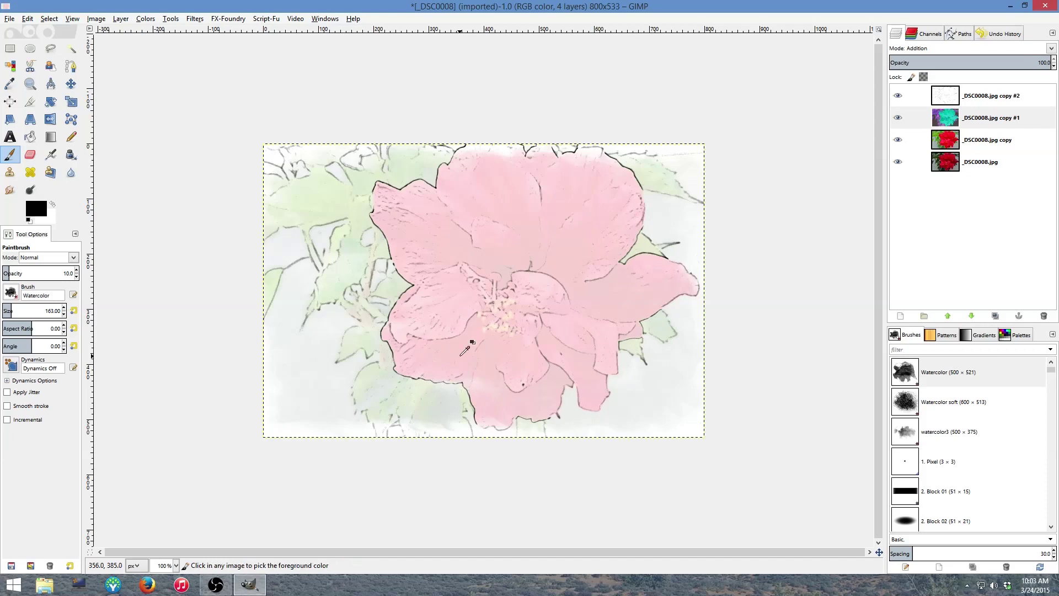
# Step: Zoom in and back to 100%, then deepen the pink across the right petal
pyautogui.scroll(1, 465, 350)
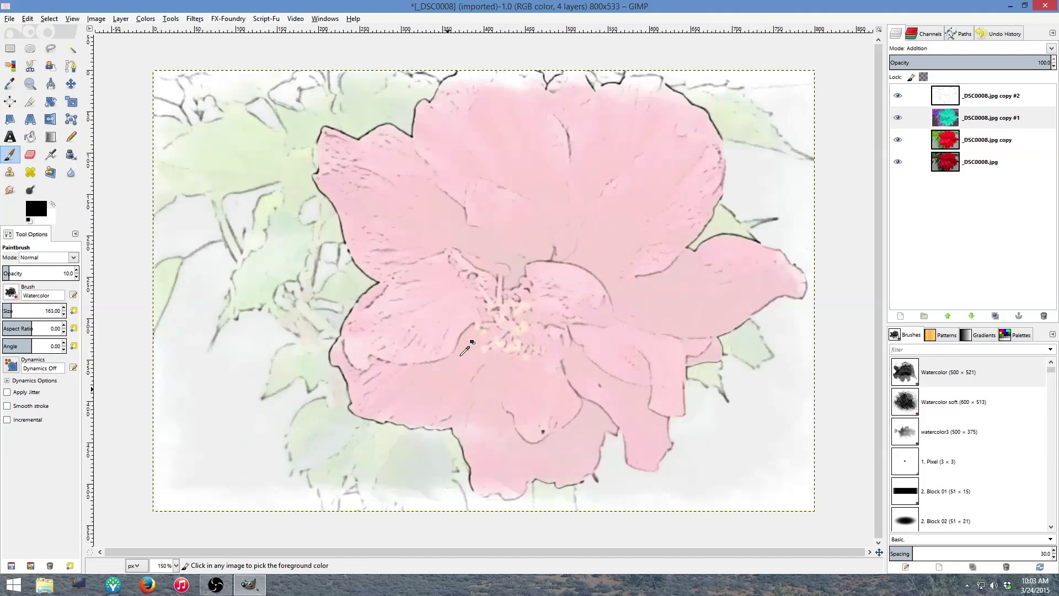
pyautogui.scroll(1, 465, 350)
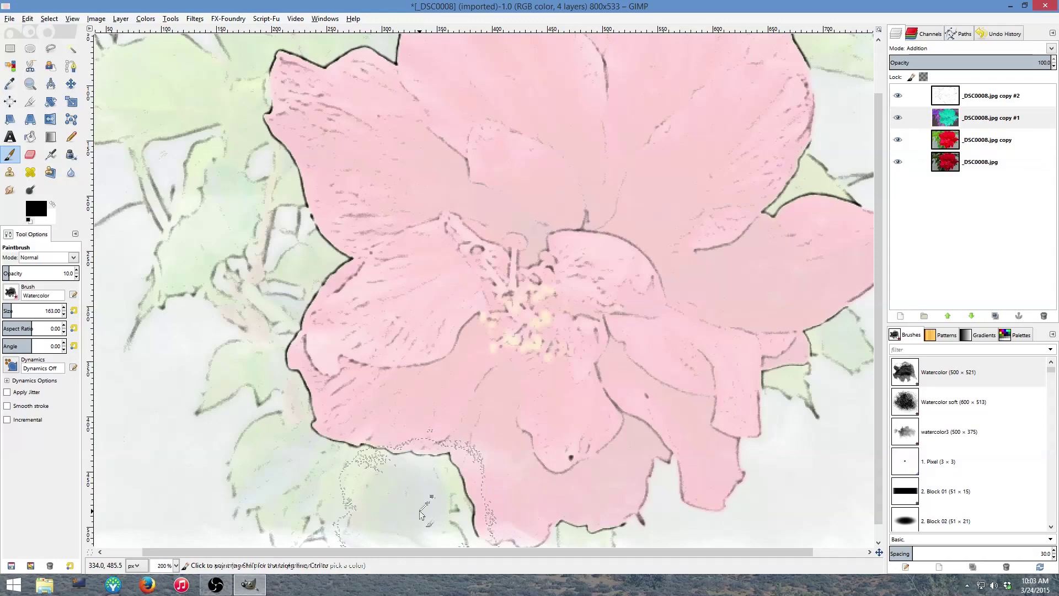
pyautogui.keyDown('ctrl'); pyautogui.scroll(-1, 430, 505); pyautogui.keyUp('ctrl')
pyautogui.keyDown('ctrl'); pyautogui.scroll(-1, 433, 502); pyautogui.keyUp('ctrl')
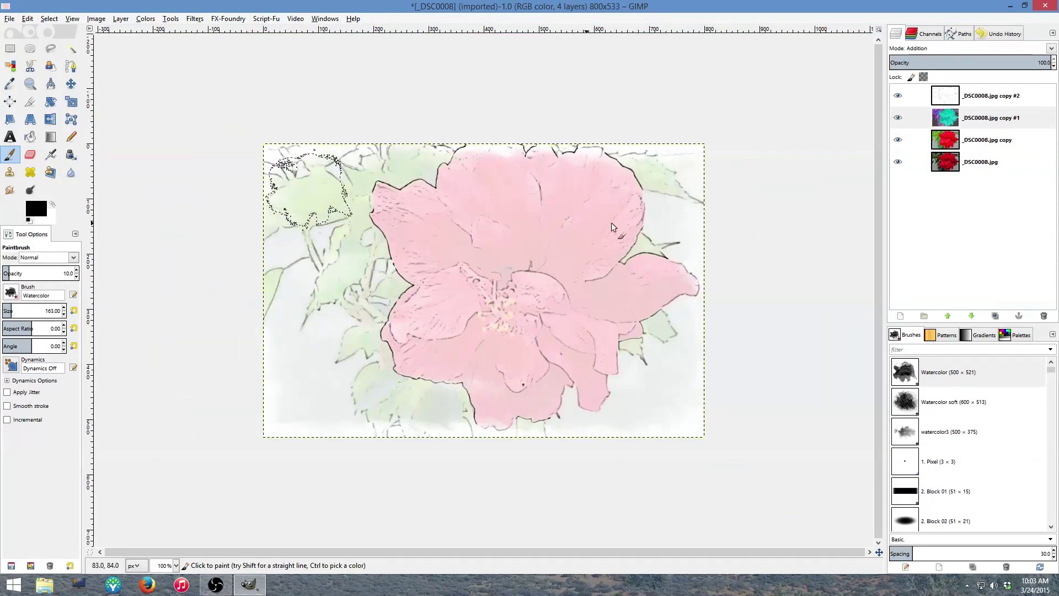
pyautogui.moveTo(666, 181)
pyautogui.mouseDown()
pyautogui.moveTo(668, 398)
pyautogui.moveTo(365, 418)
pyautogui.moveTo(305, 401)
pyautogui.moveTo(293, 192)
pyautogui.moveTo(609, 170)
pyautogui.moveTo(638, 173)
pyautogui.moveTo(660, 223)
pyautogui.moveTo(653, 377)
pyautogui.moveTo(569, 347)
pyautogui.moveTo(474, 345)
pyautogui.moveTo(366, 367)
pyautogui.moveTo(381, 387)
pyautogui.moveTo(535, 390)
pyautogui.moveTo(607, 373)
pyautogui.moveTo(594, 356)
pyautogui.moveTo(358, 338)
pyautogui.moveTo(325, 316)
pyautogui.moveTo(599, 338)
pyautogui.moveTo(657, 328)
pyautogui.moveTo(397, 285)
pyautogui.moveTo(619, 278)
pyautogui.moveTo(628, 232)
pyautogui.moveTo(612, 206)
pyautogui.moveTo(343, 237)
pyautogui.moveTo(344, 263)
pyautogui.moveTo(457, 239)
pyautogui.moveTo(540, 251)
pyautogui.moveTo(630, 240)
pyautogui.moveTo(386, 231)
pyautogui.moveTo(629, 260)
pyautogui.moveTo(642, 292)
pyautogui.moveTo(455, 322)
pyautogui.moveTo(355, 262)
pyautogui.moveTo(307, 190)
pyautogui.mouseUp()
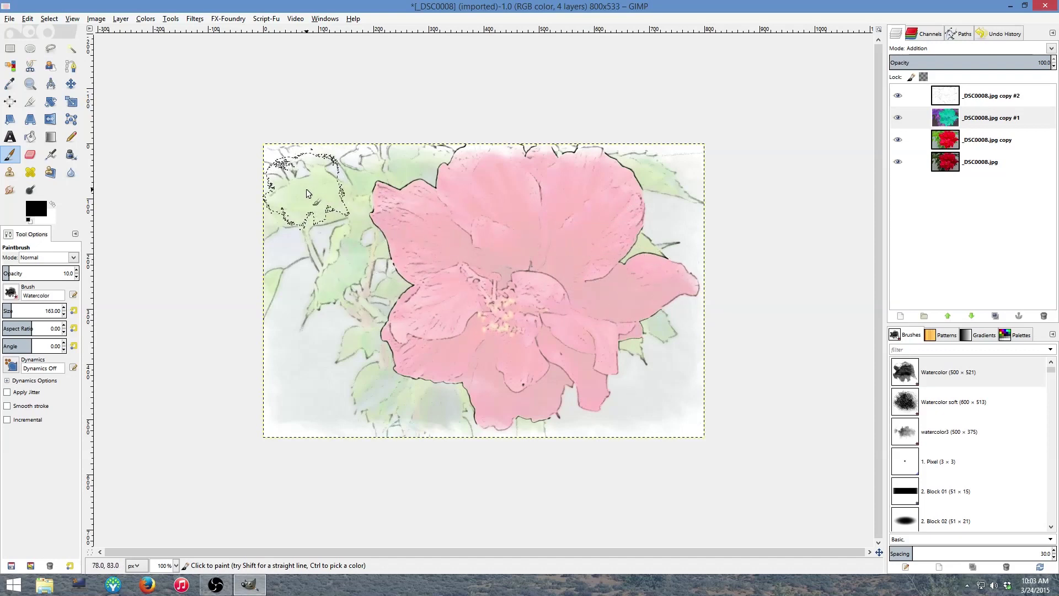
# Step: Shrink the brush to about 113, then stroke green over the leaves and pink over the top, lower and right petals
pyautogui.press('[')
pyautogui.press('[')
pyautogui.press('[')
pyautogui.press('[')
pyautogui.press('[')
pyautogui.press('[')
pyautogui.press('[')
pyautogui.press('[')
pyautogui.press('[')
pyautogui.press('[')
pyautogui.press('[')
pyautogui.press('[')
pyautogui.press('[')
pyautogui.press('[')
pyautogui.press('[')
pyautogui.press('[')
pyautogui.press('[')
pyautogui.press('[')
pyautogui.press('[')
pyautogui.press('[')
pyautogui.press('[')
pyautogui.press('[')
pyautogui.press('[')
pyautogui.press('[')
pyautogui.press('[')
pyautogui.press('[')
pyautogui.press('[')
pyautogui.press('[')
pyautogui.press('[')
pyautogui.press('[')
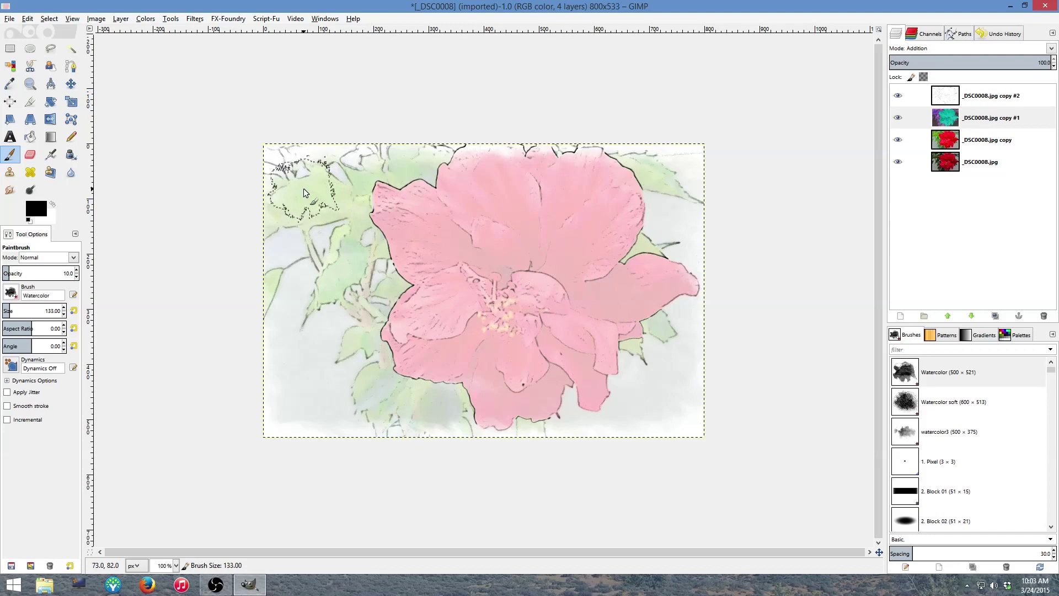
pyautogui.press('[')
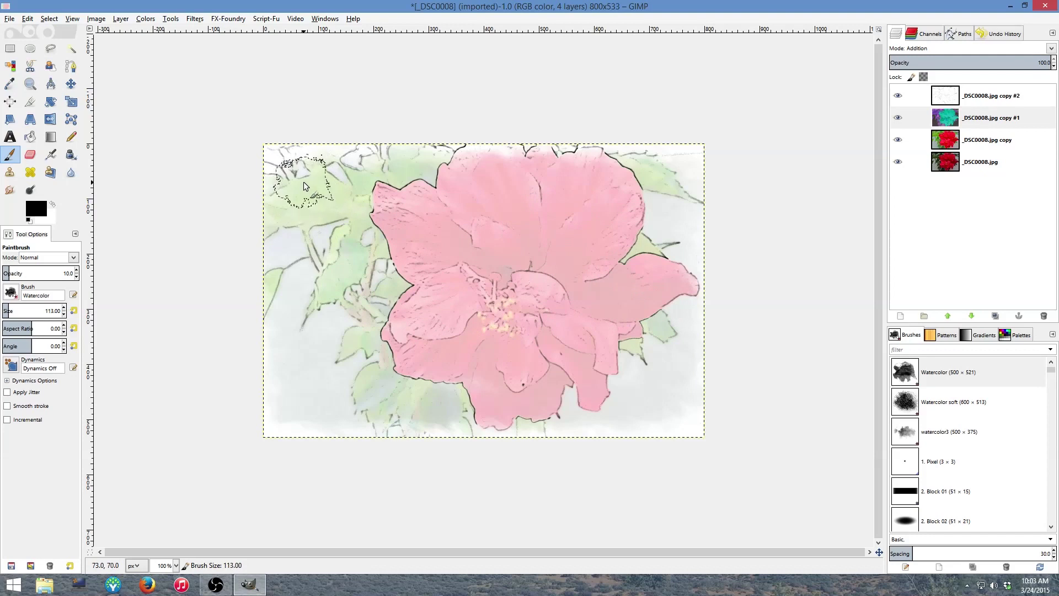
pyautogui.moveTo(335, 200)
pyautogui.mouseDown()
pyautogui.moveTo(282, 204)
pyautogui.moveTo(427, 175)
pyautogui.moveTo(346, 216)
pyautogui.moveTo(325, 273)
pyautogui.moveTo(329, 285)
pyautogui.moveTo(398, 245)
pyautogui.moveTo(354, 311)
pyautogui.moveTo(394, 313)
pyautogui.moveTo(367, 373)
pyautogui.moveTo(372, 331)
pyautogui.moveTo(356, 353)
pyautogui.moveTo(397, 405)
pyautogui.moveTo(388, 408)
pyautogui.moveTo(389, 393)
pyautogui.moveTo(462, 393)
pyautogui.moveTo(489, 422)
pyautogui.moveTo(563, 365)
pyautogui.moveTo(579, 392)
pyautogui.moveTo(586, 368)
pyautogui.moveTo(536, 387)
pyautogui.moveTo(616, 328)
pyautogui.moveTo(627, 336)
pyautogui.moveTo(634, 320)
pyautogui.moveTo(656, 321)
pyautogui.moveTo(650, 283)
pyautogui.moveTo(668, 276)
pyautogui.moveTo(620, 229)
pyautogui.moveTo(628, 175)
pyautogui.moveTo(652, 181)
pyautogui.moveTo(590, 179)
pyautogui.mouseUp()
pyautogui.moveTo(517, 164); pyautogui.dragTo(416, 183)
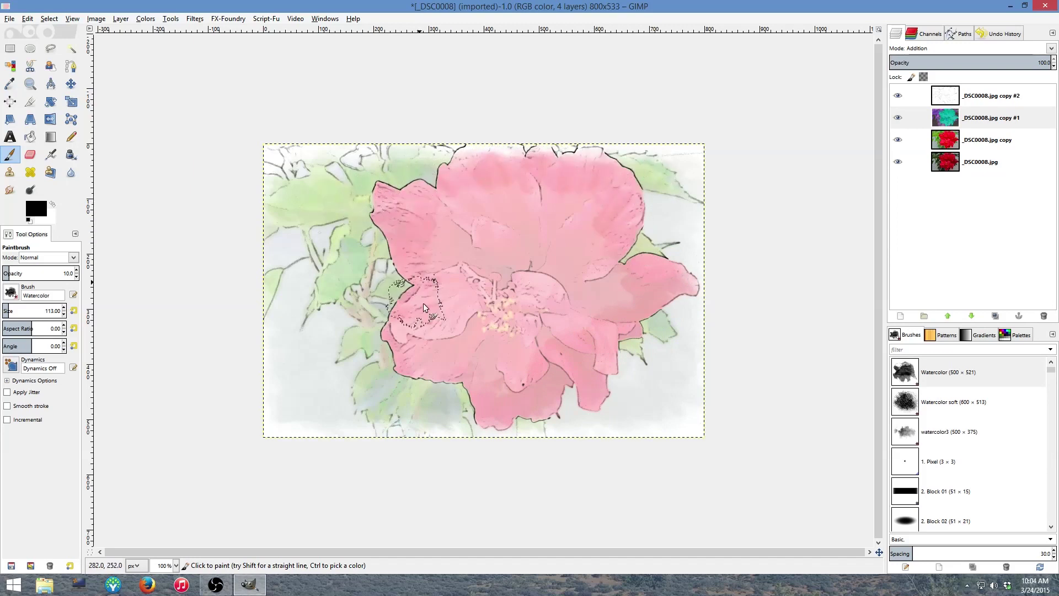
pyautogui.moveTo(415, 333)
pyautogui.mouseDown()
pyautogui.moveTo(461, 370)
pyautogui.moveTo(528, 362)
pyautogui.moveTo(621, 268)
pyautogui.moveTo(560, 204)
pyautogui.moveTo(580, 204)
pyautogui.moveTo(481, 206)
pyautogui.moveTo(450, 218)
pyautogui.moveTo(443, 284)
pyautogui.moveTo(457, 312)
pyautogui.moveTo(495, 275)
pyautogui.moveTo(503, 241)
pyautogui.moveTo(527, 273)
pyautogui.moveTo(571, 264)
pyautogui.moveTo(591, 306)
pyautogui.moveTo(630, 294)
pyautogui.moveTo(560, 296)
pyautogui.moveTo(507, 262)
pyautogui.moveTo(516, 242)
pyautogui.moveTo(480, 243)
pyautogui.mouseUp()
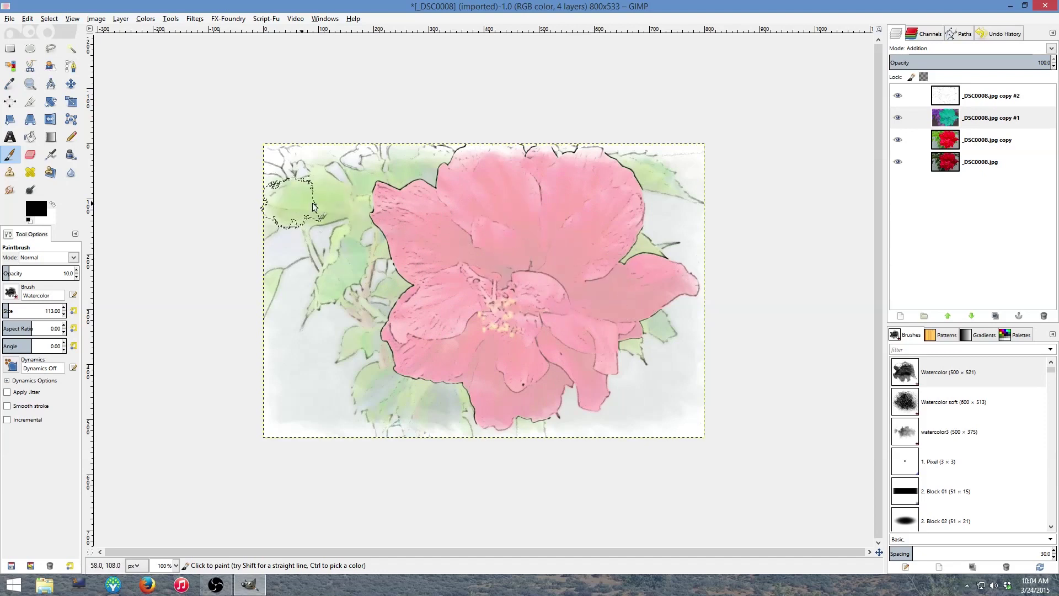
pyautogui.moveTo(313, 207)
pyautogui.mouseDown()
pyautogui.moveTo(400, 189)
pyautogui.moveTo(343, 224)
pyautogui.moveTo(329, 279)
pyautogui.moveTo(375, 252)
pyautogui.moveTo(384, 333)
pyautogui.moveTo(370, 343)
pyautogui.moveTo(410, 357)
pyautogui.moveTo(398, 405)
pyautogui.moveTo(393, 394)
pyautogui.moveTo(427, 401)
pyautogui.moveTo(454, 379)
pyautogui.moveTo(481, 386)
pyautogui.moveTo(488, 408)
pyautogui.moveTo(592, 367)
pyautogui.mouseUp()
pyautogui.moveTo(624, 321)
pyautogui.mouseDown()
pyautogui.moveTo(668, 275)
pyautogui.moveTo(636, 253)
pyautogui.moveTo(618, 209)
pyautogui.moveTo(624, 175)
pyautogui.moveTo(640, 172)
pyautogui.moveTo(653, 181)
pyautogui.moveTo(534, 171)
pyautogui.moveTo(409, 184)
pyautogui.moveTo(517, 186)
pyautogui.moveTo(444, 174)
pyautogui.moveTo(416, 253)
pyautogui.moveTo(401, 201)
pyautogui.moveTo(398, 250)
pyautogui.moveTo(424, 263)
pyautogui.moveTo(443, 339)
pyautogui.moveTo(422, 331)
pyautogui.moveTo(421, 341)
pyautogui.moveTo(496, 339)
pyautogui.moveTo(515, 364)
pyautogui.moveTo(551, 316)
pyautogui.moveTo(577, 353)
pyautogui.moveTo(606, 308)
pyautogui.mouseUp()
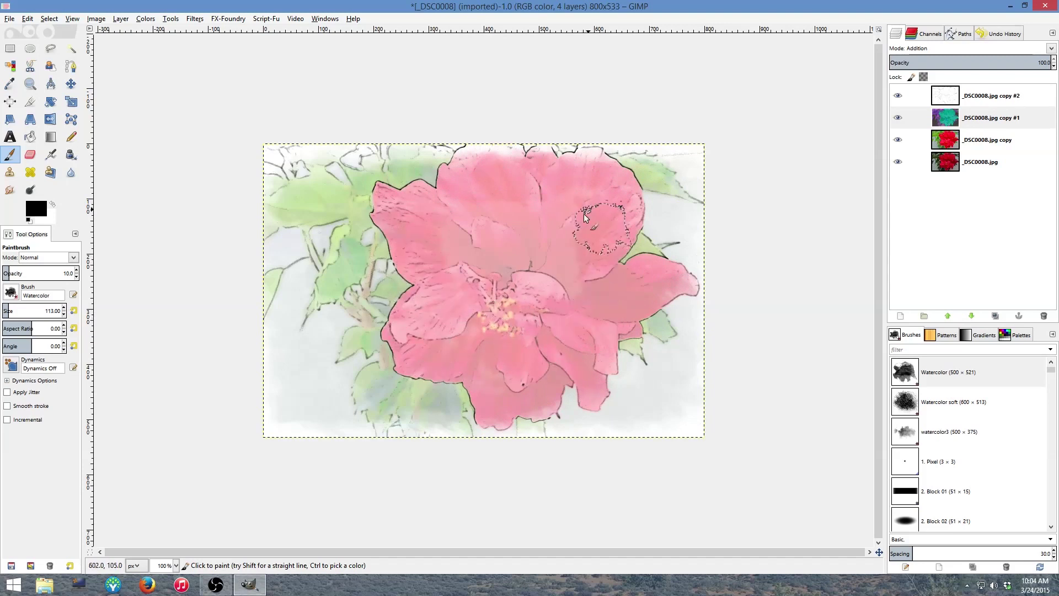
pyautogui.moveTo(554, 287)
pyautogui.mouseDown()
pyautogui.moveTo(576, 245)
pyautogui.moveTo(504, 214)
pyautogui.mouseUp()
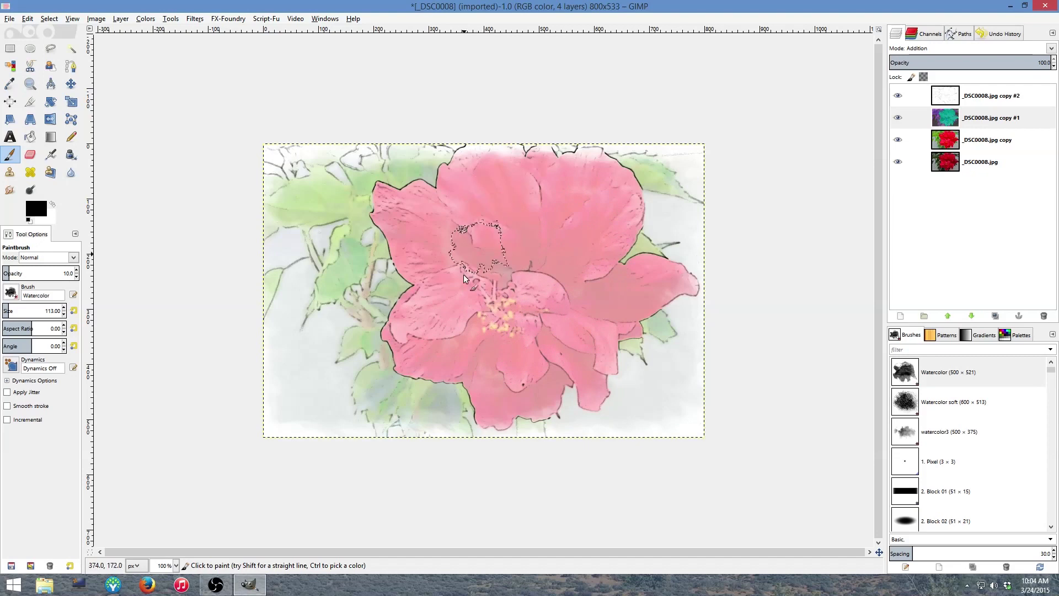
pyautogui.moveTo(464, 273)
pyautogui.mouseDown()
pyautogui.moveTo(491, 207)
pyautogui.moveTo(588, 208)
pyautogui.mouseUp()
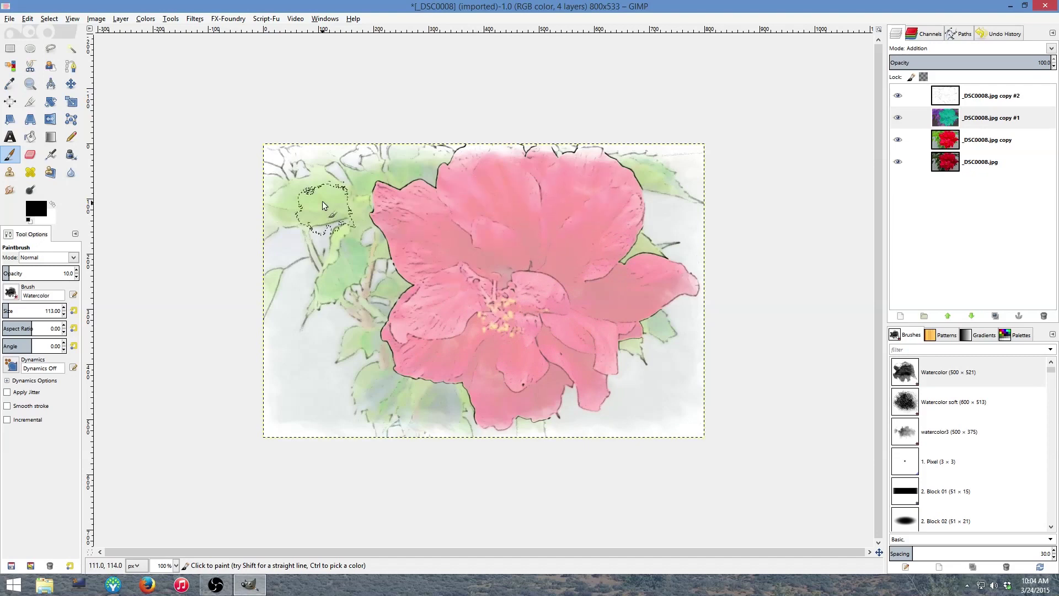
# Step: Shrink the brush to 68 and deepen the pink on the lower tip and upper petals
pyautogui.press('[')
pyautogui.press('[')
pyautogui.press('[')
pyautogui.press('[')
pyautogui.press('[')
pyautogui.press('[')
pyautogui.press('[')
pyautogui.press('[')
pyautogui.press('[')
pyautogui.press('[')
pyautogui.press('[')
pyautogui.press('[')
pyautogui.press('[')
pyautogui.press('[')
pyautogui.press('[')
pyautogui.press('[')
pyautogui.press('[')
pyautogui.press('[')
pyautogui.press('[')
pyautogui.press('[')
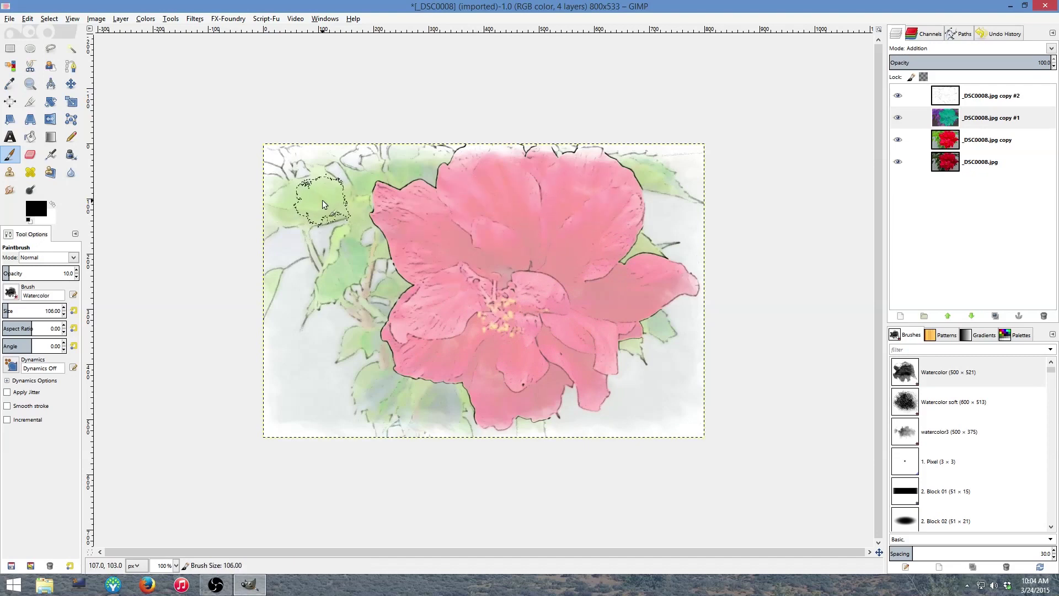
pyautogui.press('[')
pyautogui.press('[')
pyautogui.press('[')
pyautogui.press('[')
pyautogui.press('[')
pyautogui.press('[')
pyautogui.press('[')
pyautogui.press('[')
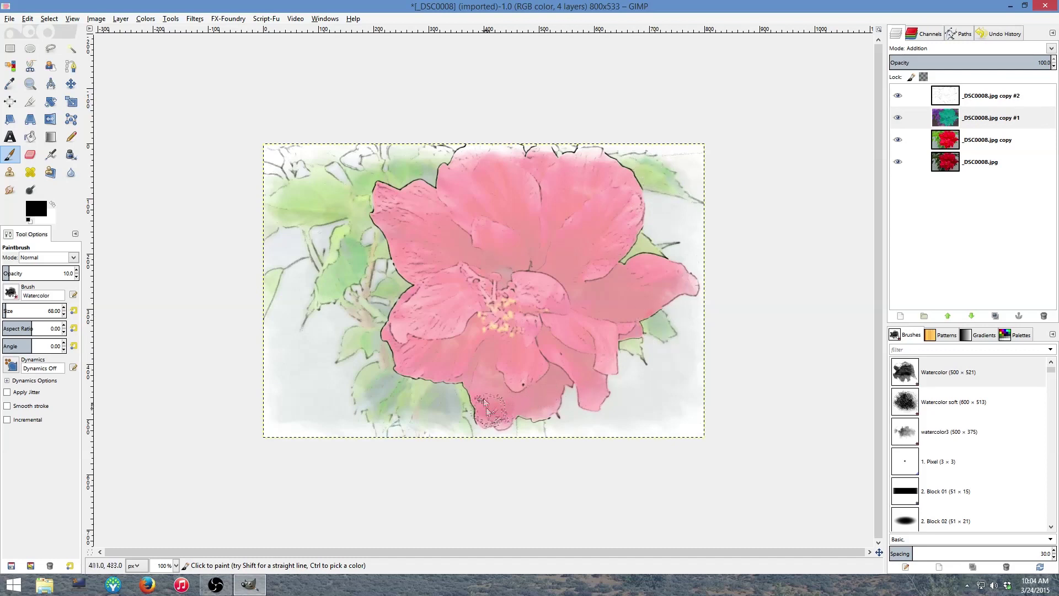
pyautogui.moveTo(510, 366)
pyautogui.mouseDown()
pyautogui.moveTo(544, 390)
pyautogui.moveTo(543, 403)
pyautogui.moveTo(527, 401)
pyautogui.moveTo(562, 363)
pyautogui.moveTo(595, 396)
pyautogui.moveTo(591, 374)
pyautogui.moveTo(618, 323)
pyautogui.moveTo(637, 321)
pyautogui.moveTo(636, 304)
pyautogui.moveTo(685, 280)
pyautogui.moveTo(615, 275)
pyautogui.moveTo(608, 291)
pyautogui.moveTo(625, 231)
pyautogui.mouseUp()
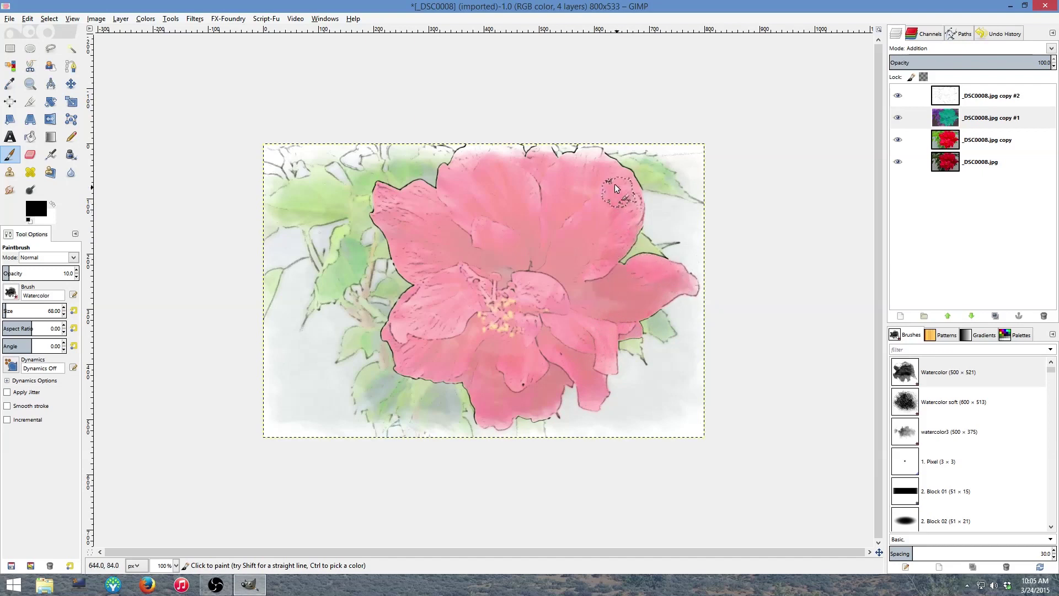
pyautogui.moveTo(486, 175)
pyautogui.mouseDown()
pyautogui.moveTo(467, 175)
pyautogui.moveTo(476, 164)
pyautogui.moveTo(436, 191)
pyautogui.mouseUp()
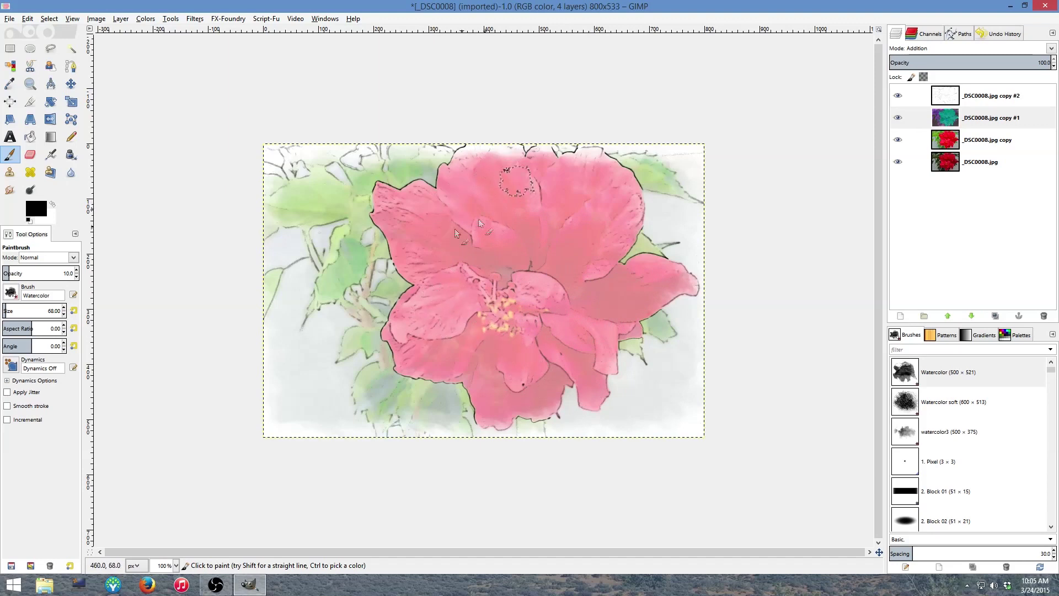
pyautogui.moveTo(479, 222); pyautogui.dragTo(439, 231)
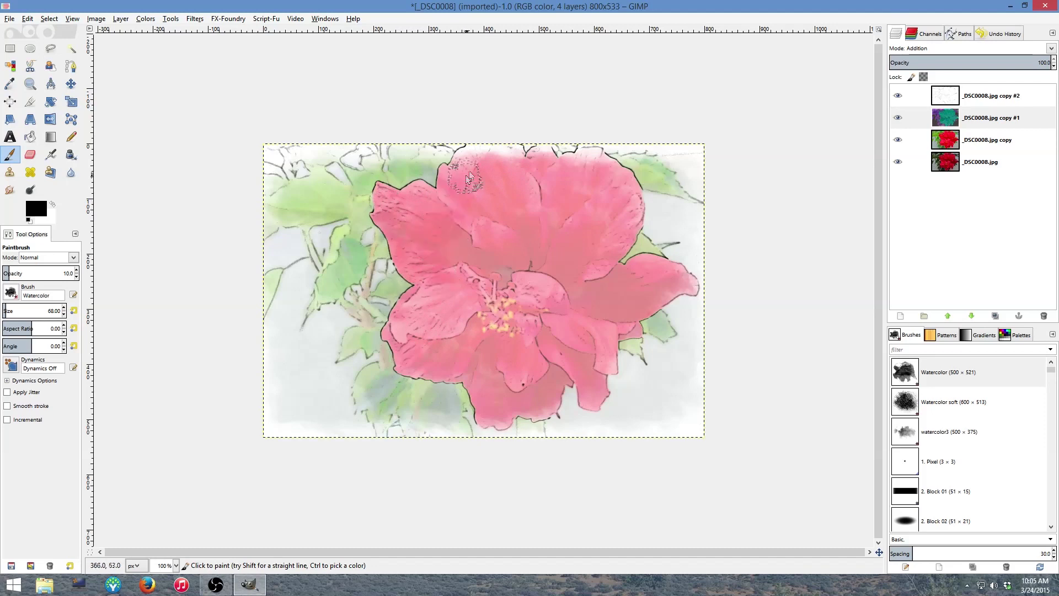
pyautogui.moveTo(468, 178)
pyautogui.mouseDown()
pyautogui.moveTo(502, 175)
pyautogui.moveTo(522, 237)
pyautogui.moveTo(469, 202)
pyautogui.moveTo(544, 204)
pyautogui.moveTo(552, 184)
pyautogui.moveTo(582, 168)
pyautogui.moveTo(605, 184)
pyautogui.mouseUp()
# Step: Darken the right, lower and lower-left petals with more watercolour strokes
pyautogui.moveTo(625, 226)
pyautogui.mouseDown()
pyautogui.moveTo(587, 270)
pyautogui.moveTo(562, 245)
pyautogui.moveTo(602, 290)
pyautogui.moveTo(668, 288)
pyautogui.moveTo(587, 312)
pyautogui.moveTo(608, 317)
pyautogui.moveTo(595, 355)
pyautogui.moveTo(554, 335)
pyautogui.mouseUp()
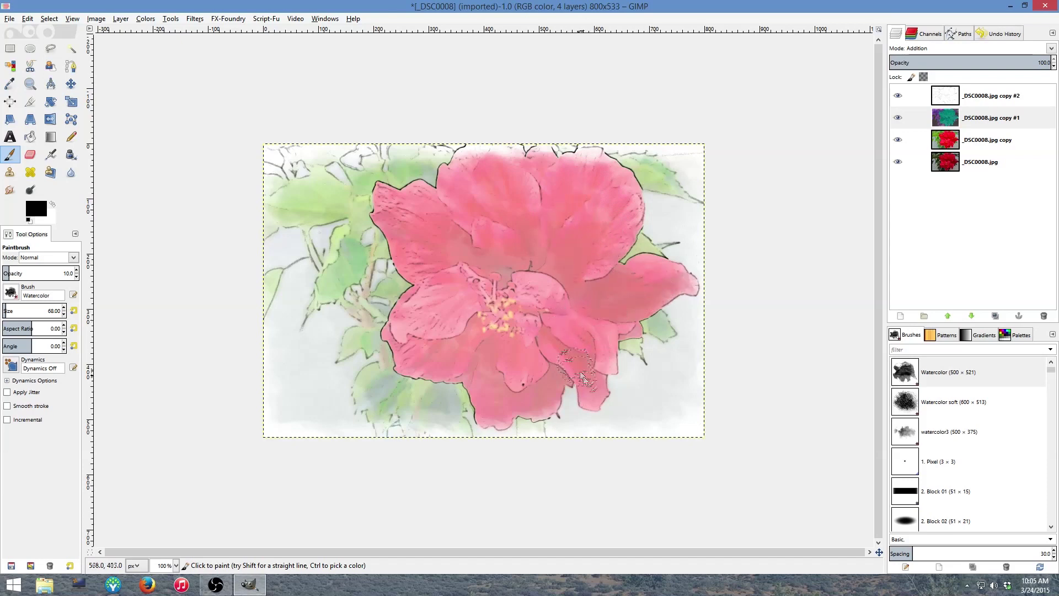
pyautogui.moveTo(582, 378)
pyautogui.mouseDown()
pyautogui.moveTo(571, 345)
pyautogui.moveTo(545, 349)
pyautogui.moveTo(557, 383)
pyautogui.moveTo(509, 412)
pyautogui.moveTo(500, 404)
pyautogui.moveTo(499, 358)
pyautogui.moveTo(503, 386)
pyautogui.moveTo(532, 366)
pyautogui.moveTo(538, 390)
pyautogui.moveTo(525, 289)
pyautogui.moveTo(548, 277)
pyautogui.moveTo(501, 285)
pyautogui.moveTo(481, 274)
pyautogui.moveTo(528, 237)
pyautogui.moveTo(515, 223)
pyautogui.moveTo(468, 253)
pyautogui.moveTo(419, 247)
pyautogui.moveTo(415, 260)
pyautogui.moveTo(400, 232)
pyautogui.moveTo(419, 203)
pyautogui.mouseUp()
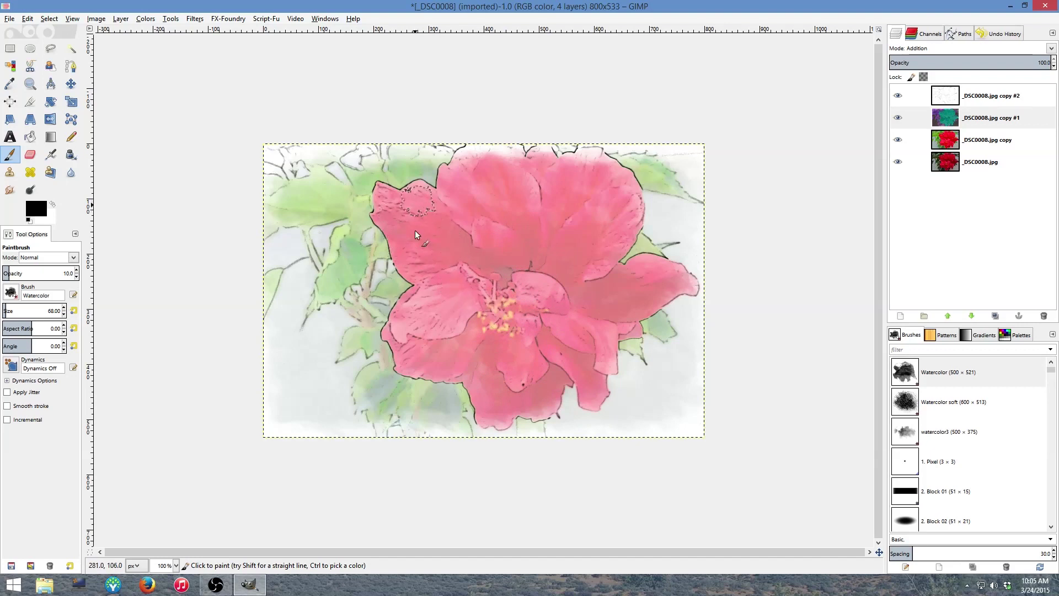
pyautogui.moveTo(417, 354); pyautogui.dragTo(471, 361)
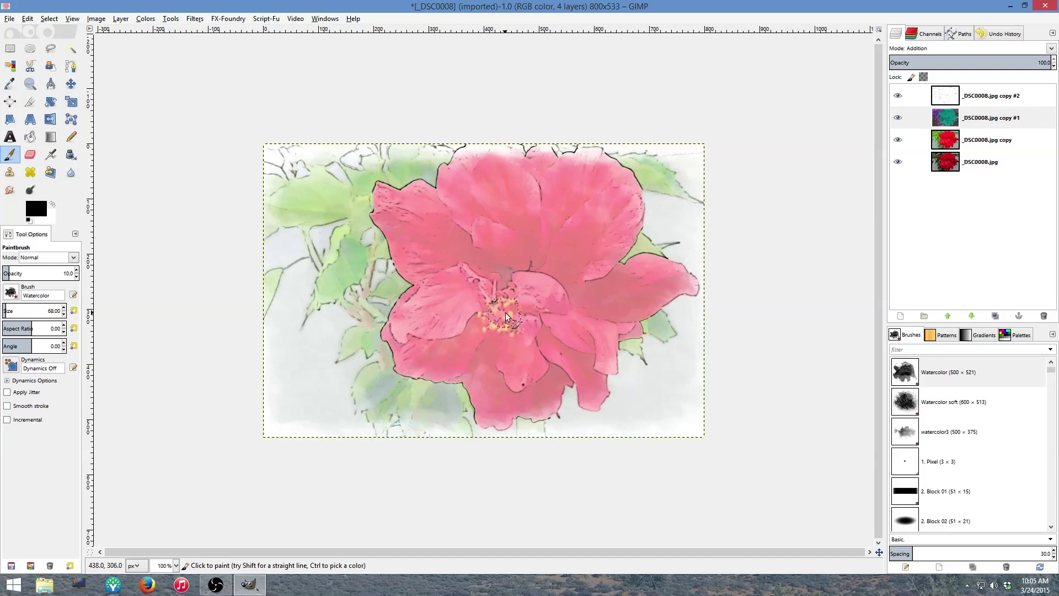
pyautogui.moveTo(505, 312); pyautogui.dragTo(418, 349)
pyautogui.moveTo(475, 367); pyautogui.dragTo(415, 363)
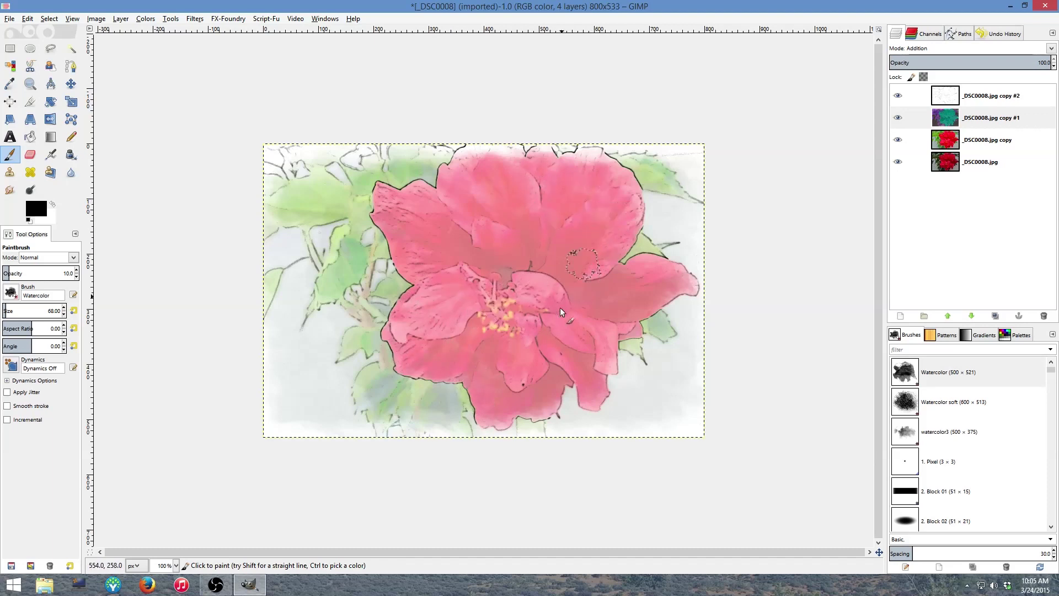
# Step: Dab faint watercolour on the left petal and near the flower centre
pyautogui.moveTo(561, 307); pyautogui.dragTo(453, 237)
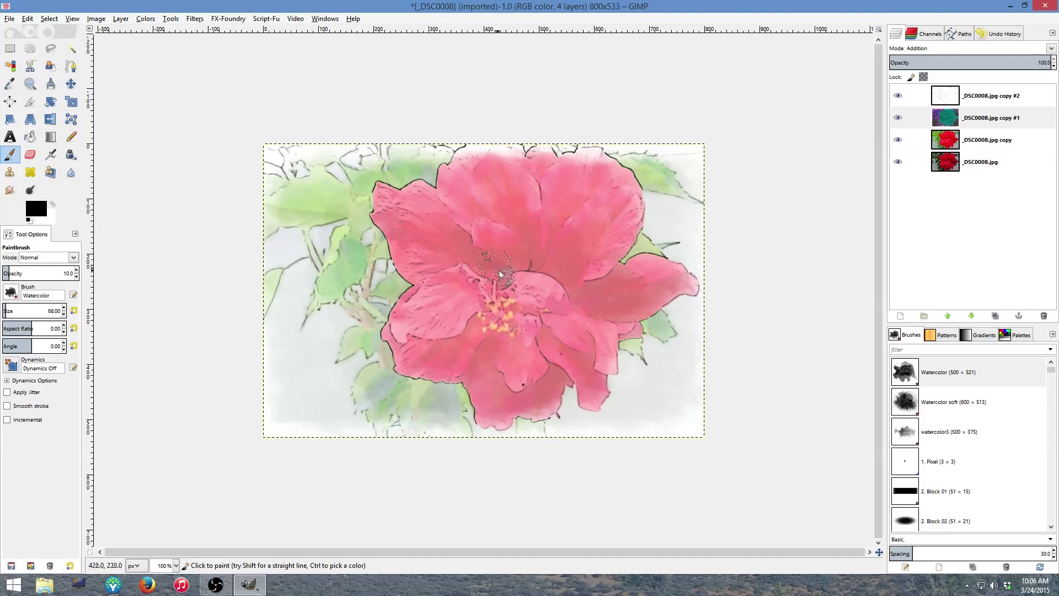
pyautogui.moveTo(500, 274); pyautogui.dragTo(499, 284)
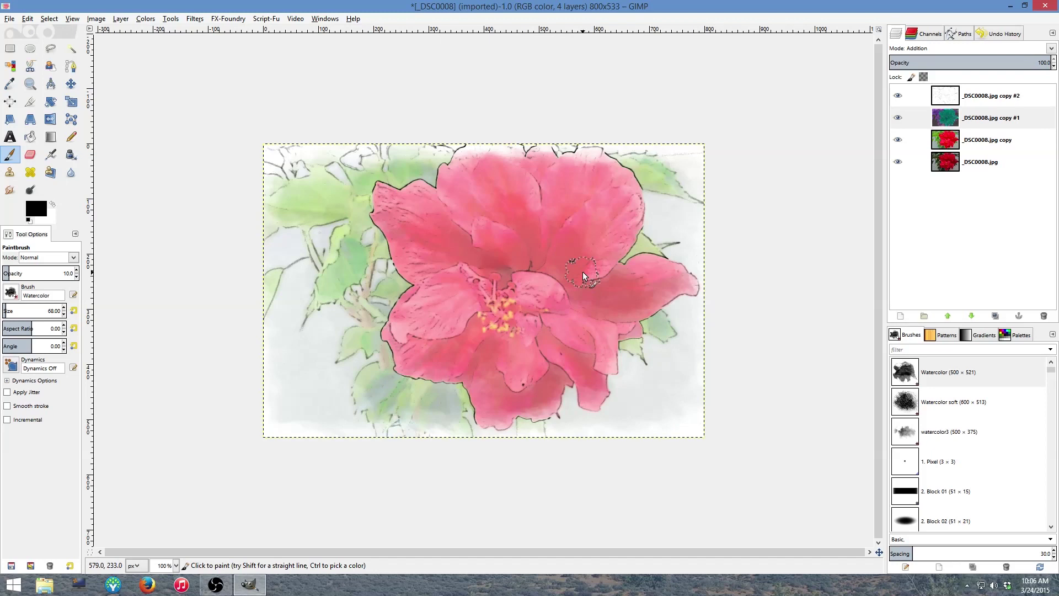
# Step: Select the copy #2 layer and, after trying Overlay and Soft light, set its mode to Burn
pyautogui.click(948, 105)
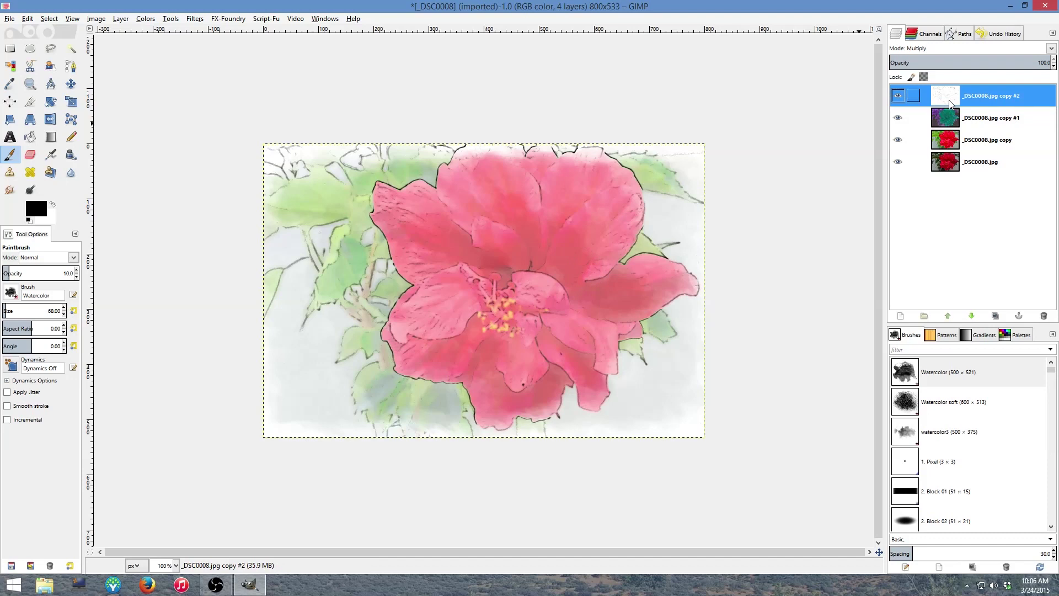
pyautogui.click(944, 49)
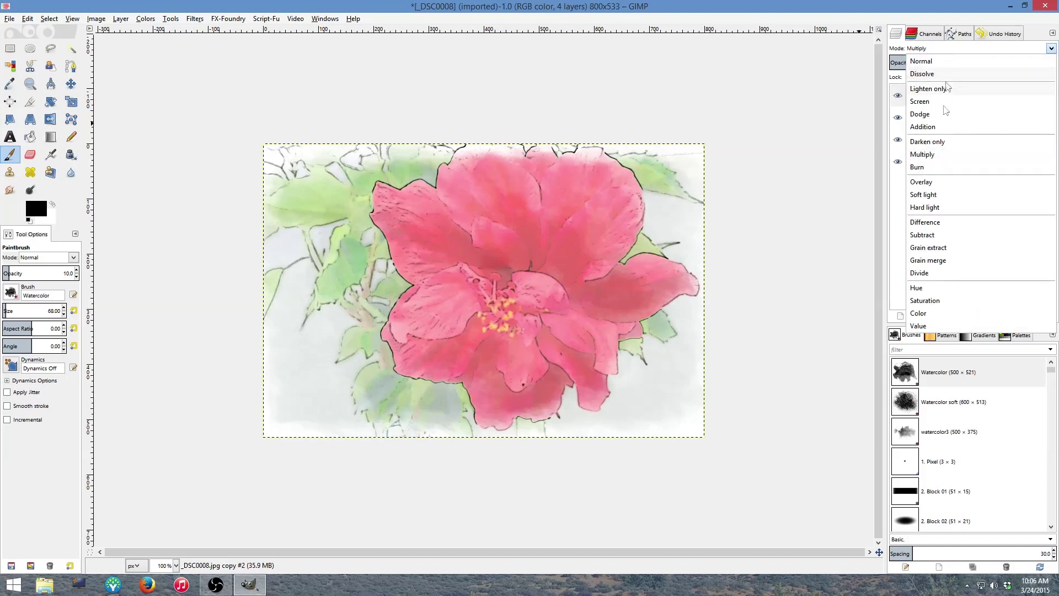
pyautogui.click(934, 167)
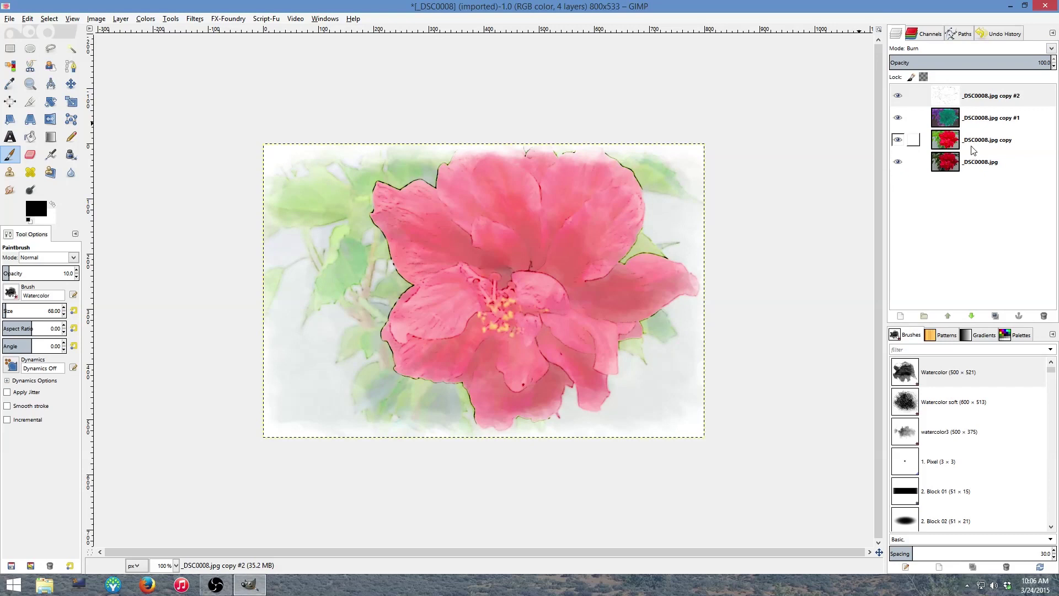
pyautogui.click(936, 48)
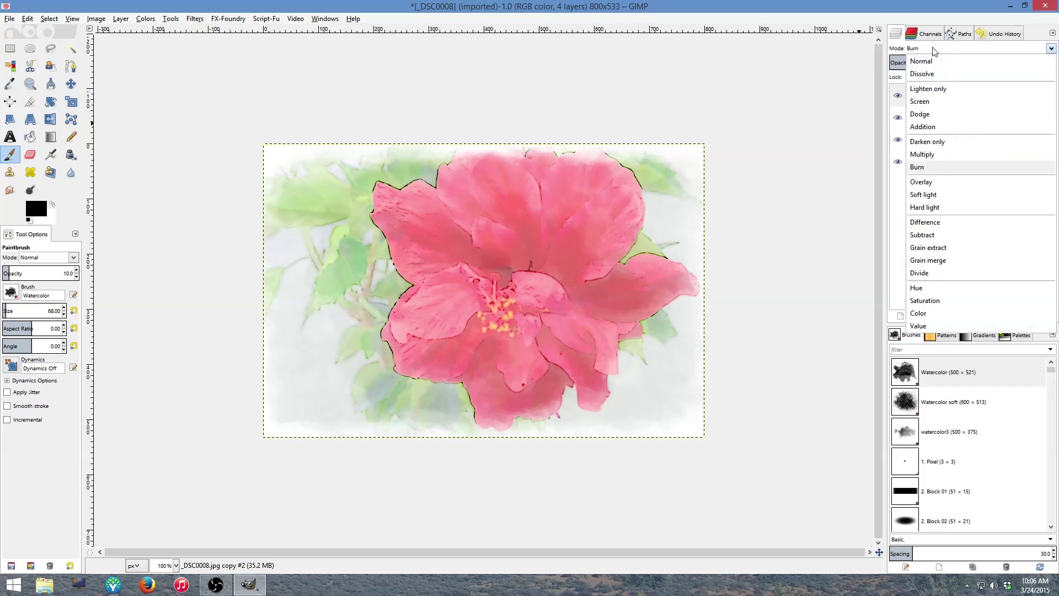
pyautogui.click(954, 185)
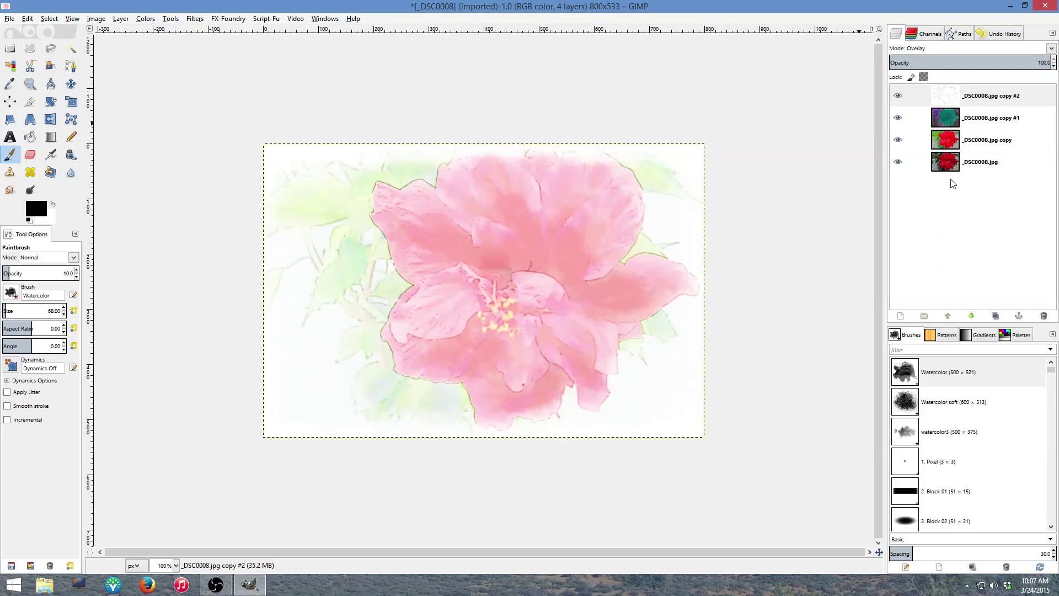
pyautogui.click(938, 48)
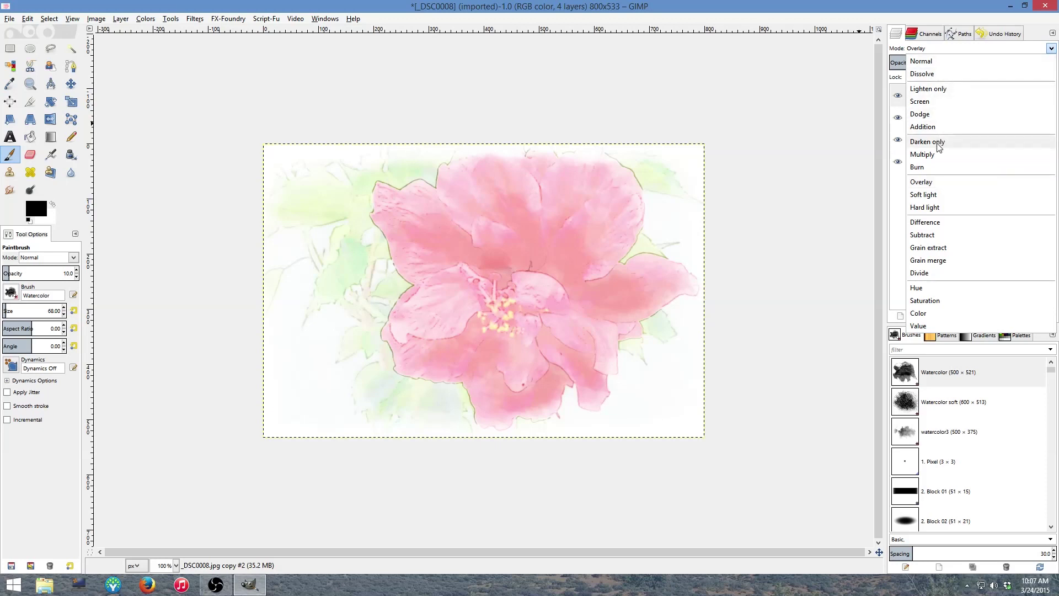
pyautogui.click(931, 200)
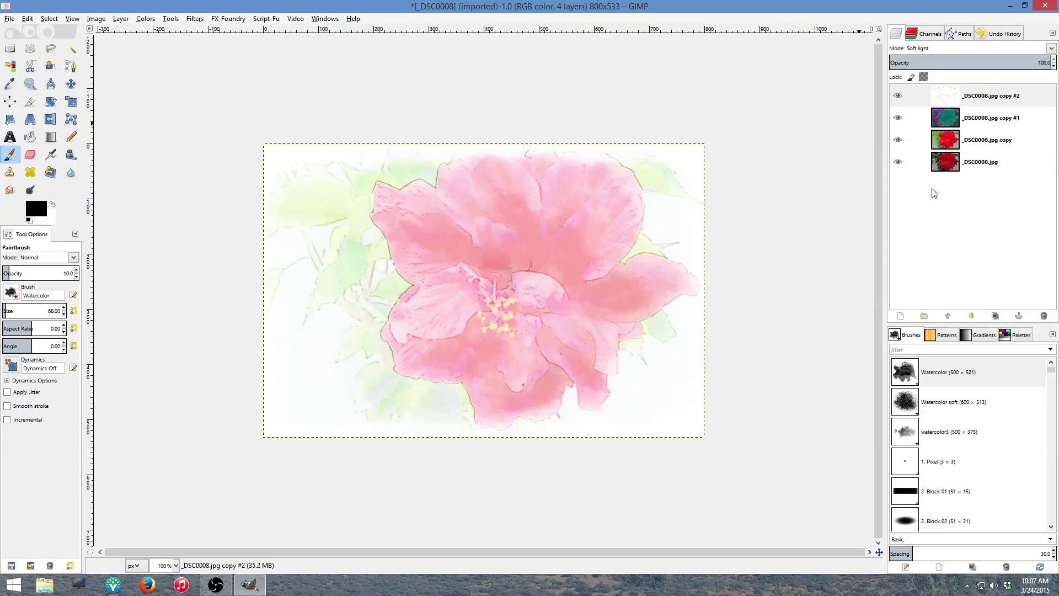
pyautogui.click(944, 50)
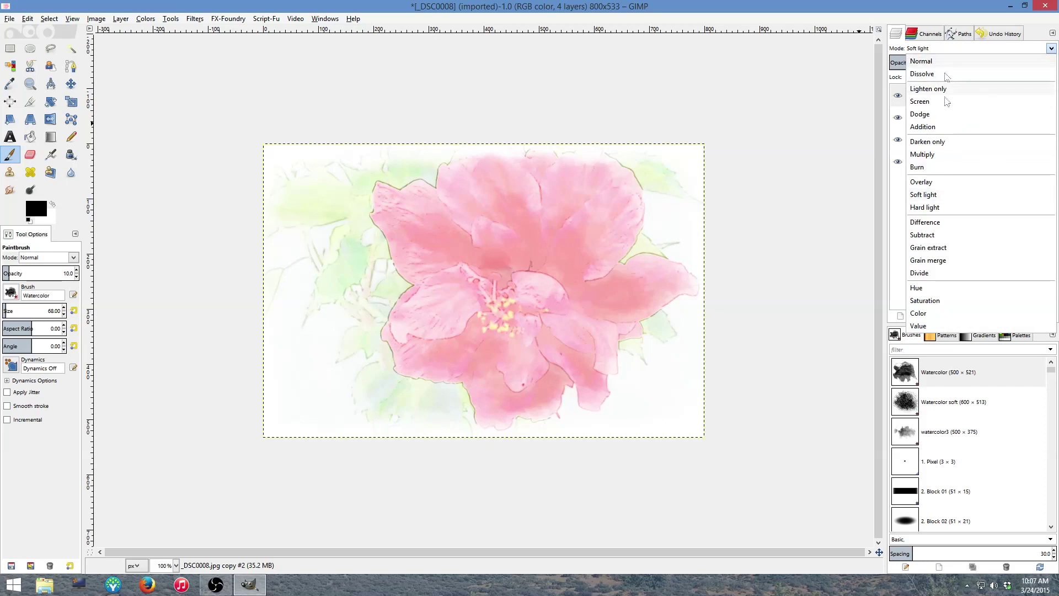
pyautogui.click(944, 170)
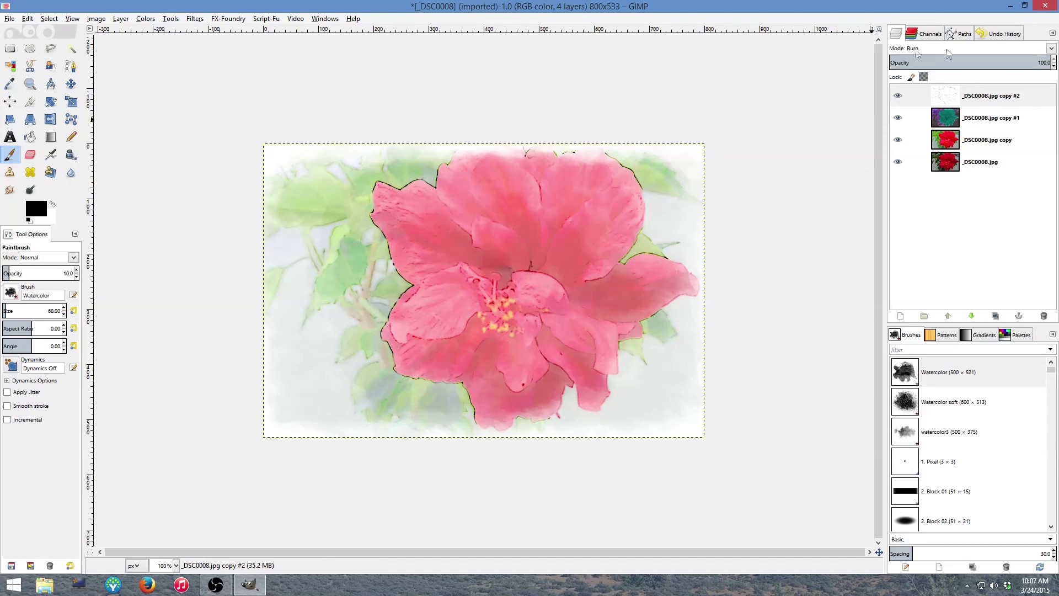
# Step: Lower the copy #2 sketch layer's opacity to 44.0 and bring up Colors for Levels
pyautogui.click(976, 94)
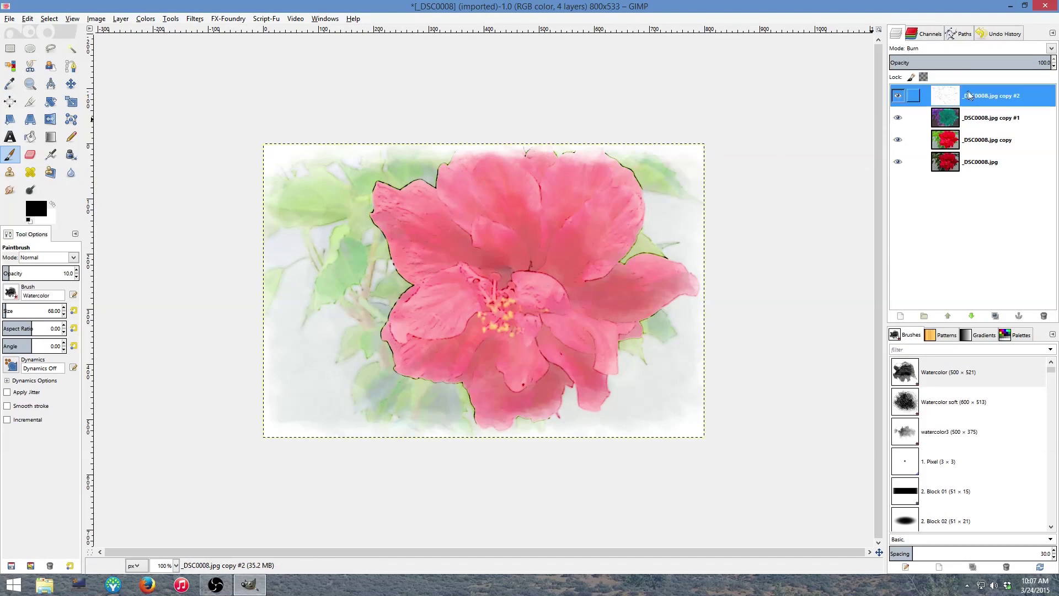
pyautogui.click(999, 63)
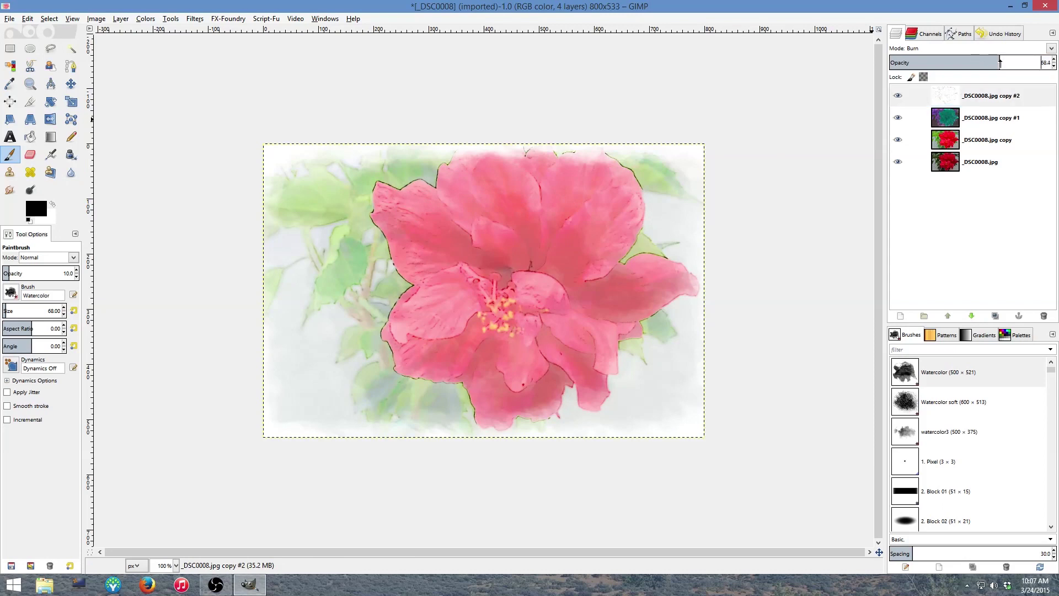
pyautogui.moveTo(999, 62); pyautogui.dragTo(899, 66)
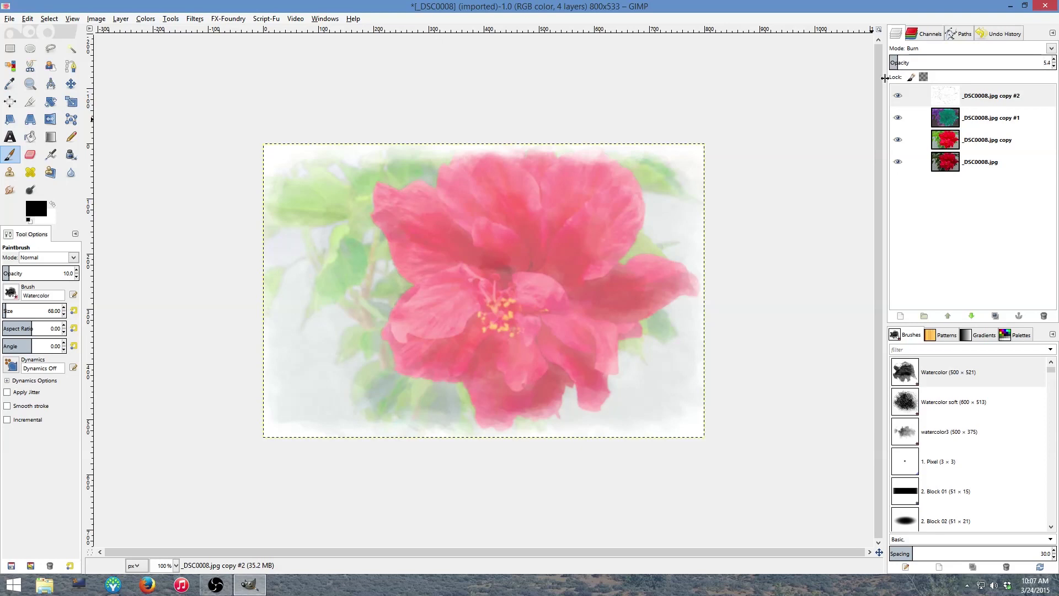
pyautogui.click(898, 96)
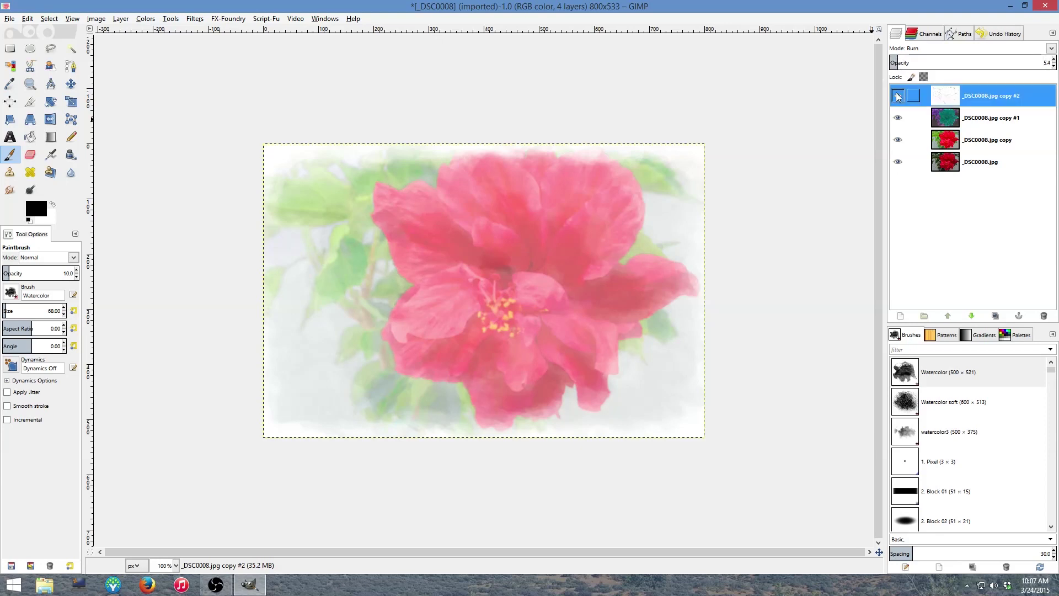
pyautogui.click(897, 96)
pyautogui.moveTo(900, 62)
pyautogui.mouseDown()
pyautogui.moveTo(981, 62)
pyautogui.moveTo(962, 63)
pyautogui.mouseUp()
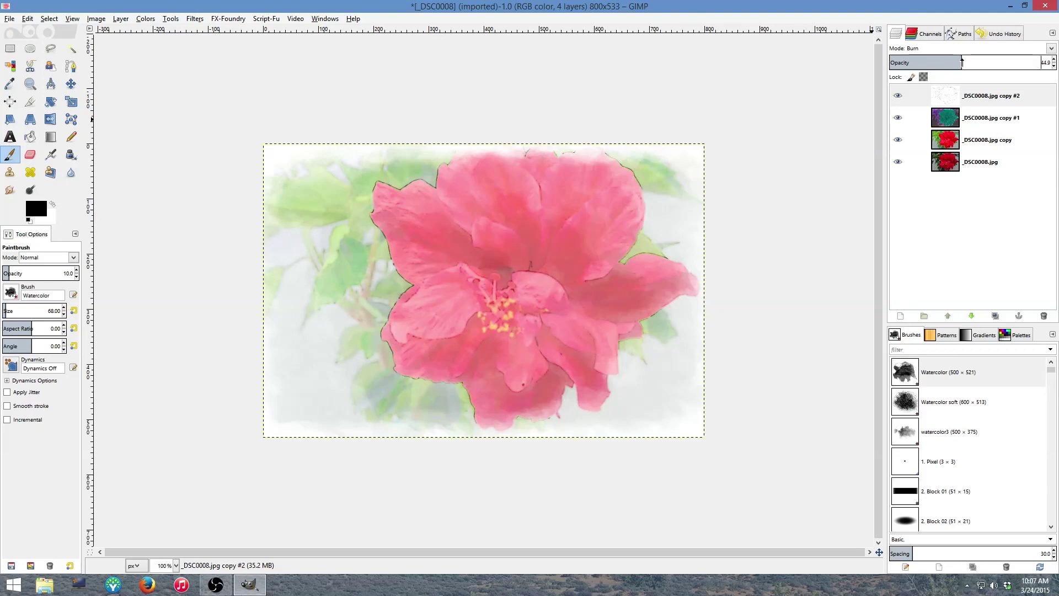
pyautogui.click(950, 97)
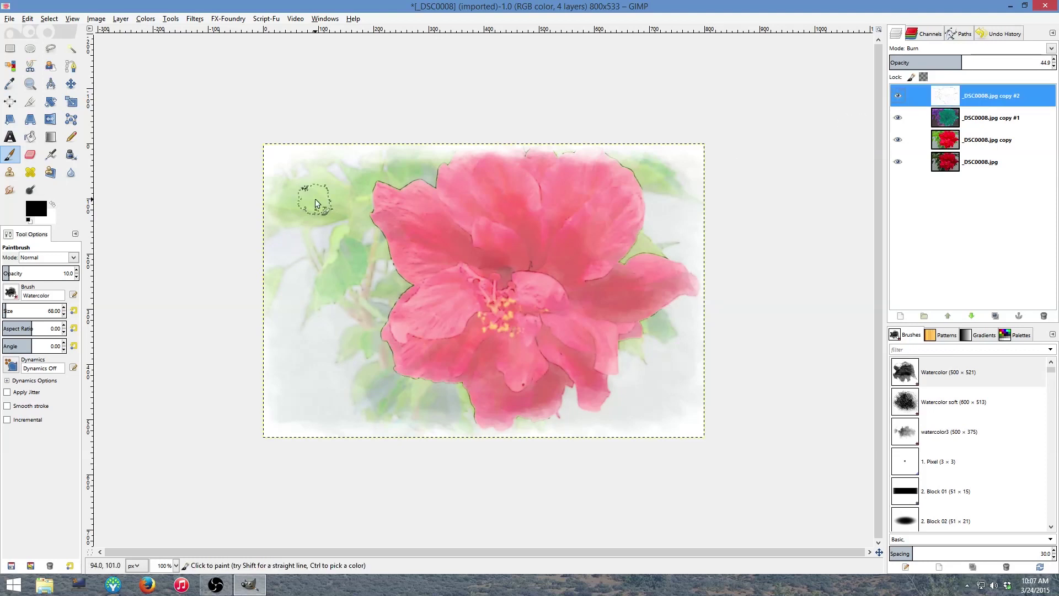
pyautogui.click(145, 19)
# Step: Raise the sketch layer's dark output level to 163 in Levels and apply it
pyautogui.click(159, 99)
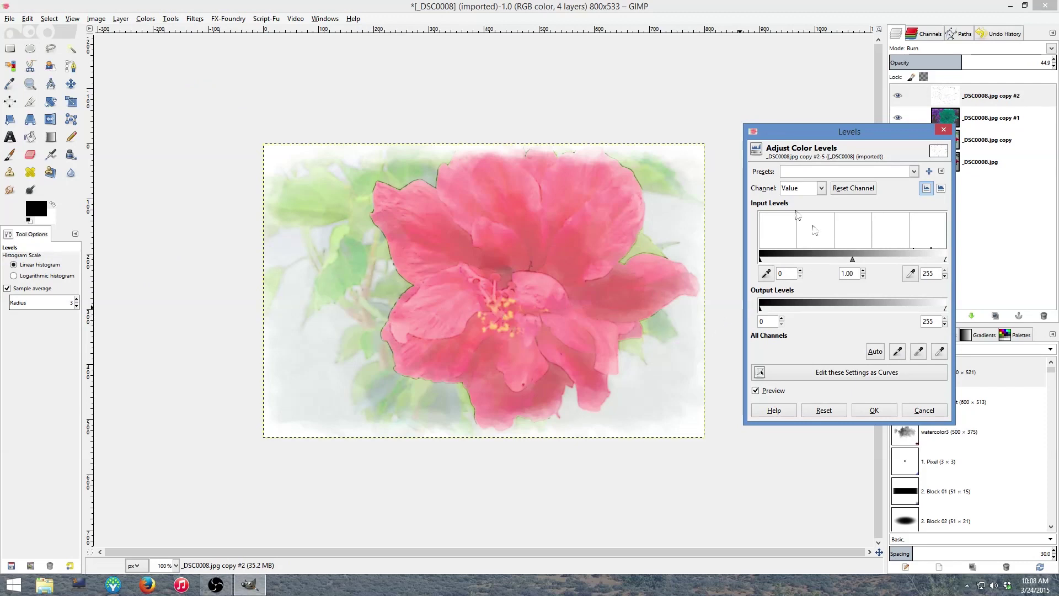
pyautogui.moveTo(760, 309); pyautogui.dragTo(883, 316)
pyautogui.moveTo(885, 312); pyautogui.dragTo(881, 315)
pyautogui.click(882, 408)
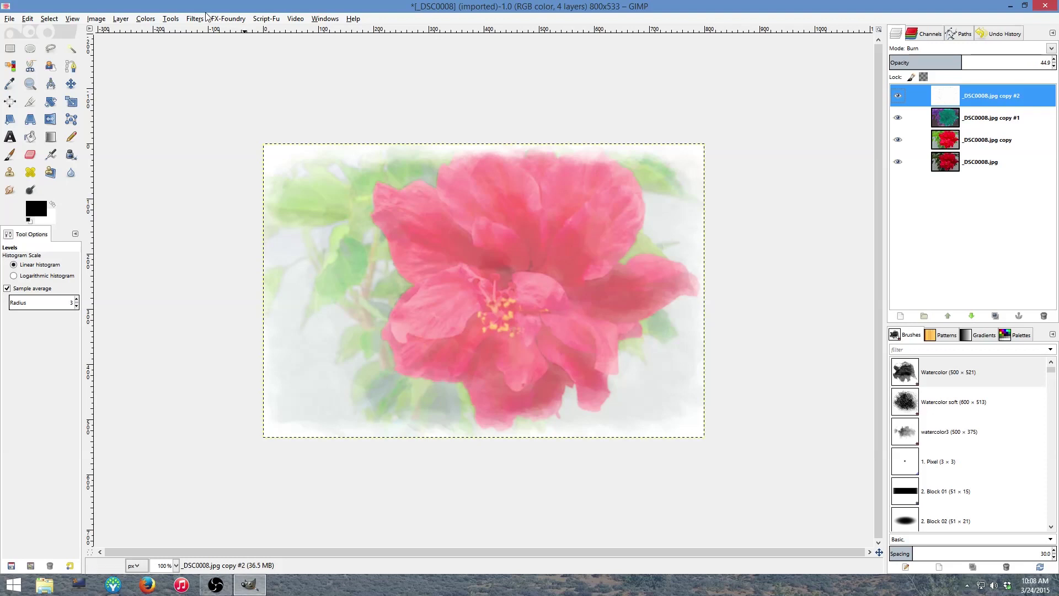
pyautogui.click(9, 19)
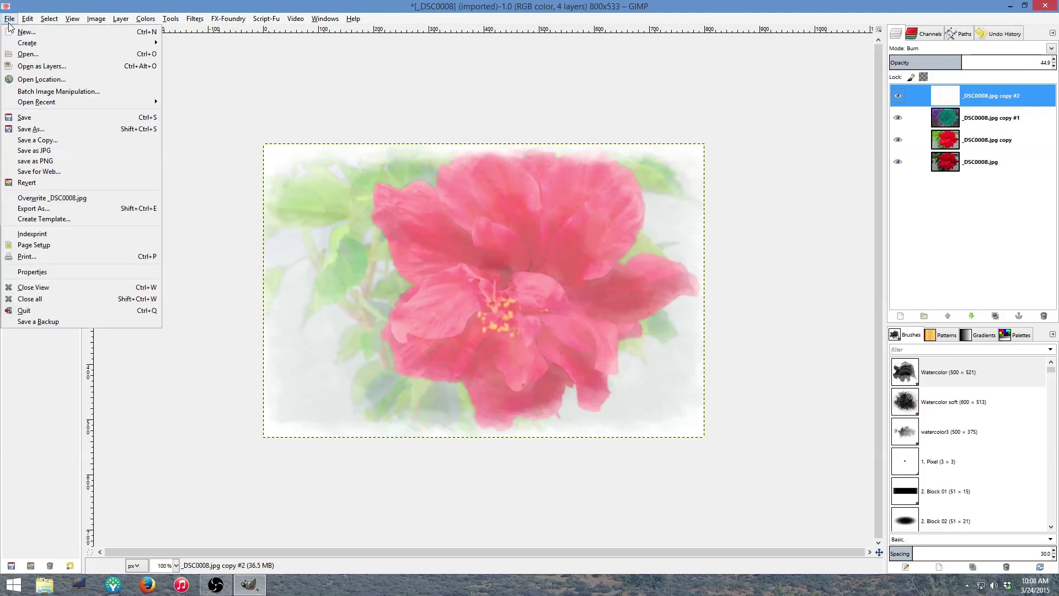
pyautogui.click(33, 54)
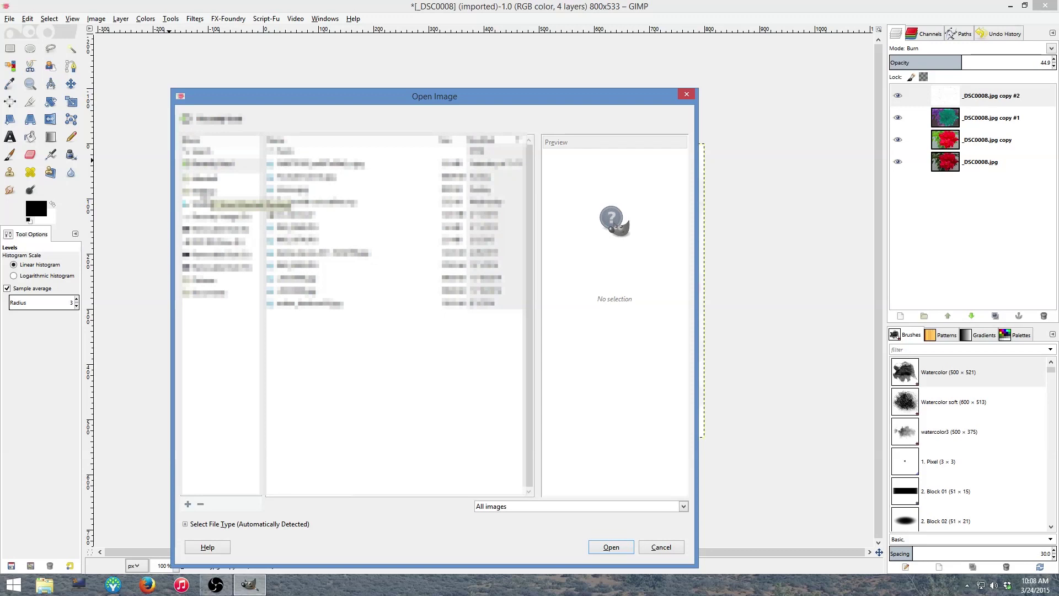
pyautogui.click(202, 192)
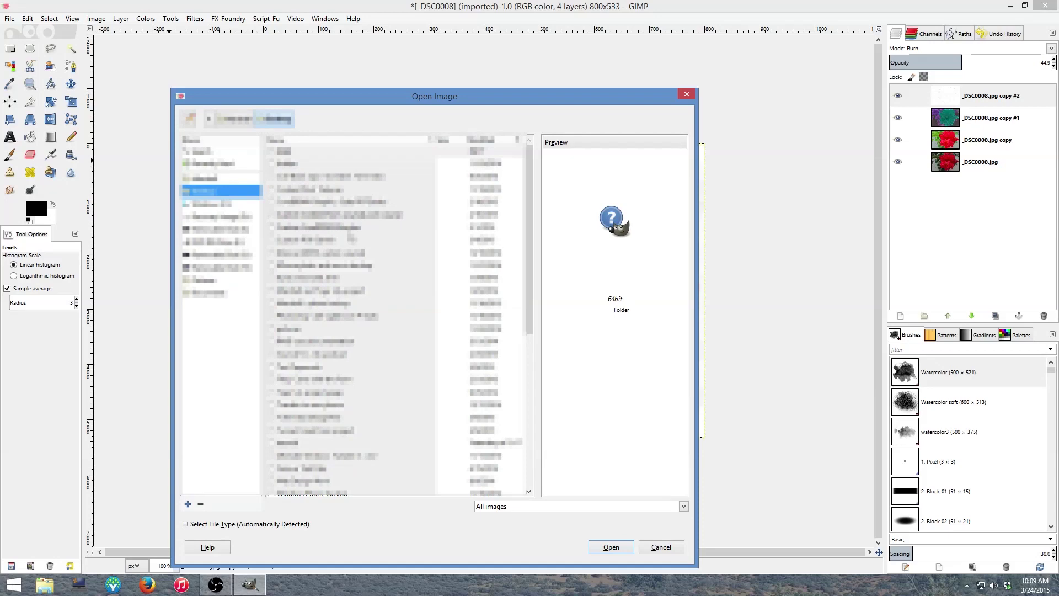
pyautogui.scroll(-3, 351, 238)
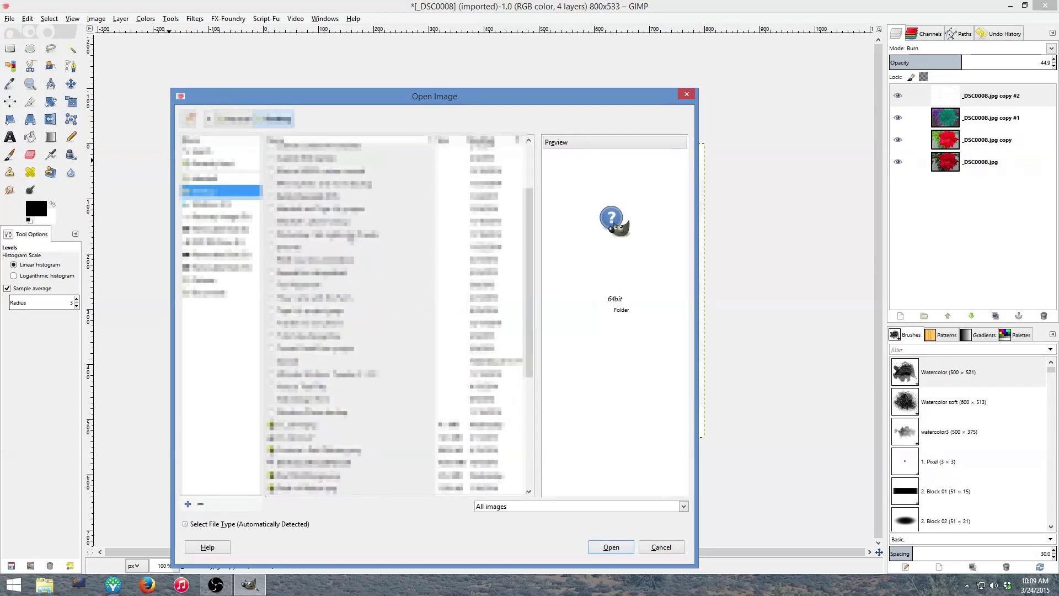
pyautogui.click(287, 361)
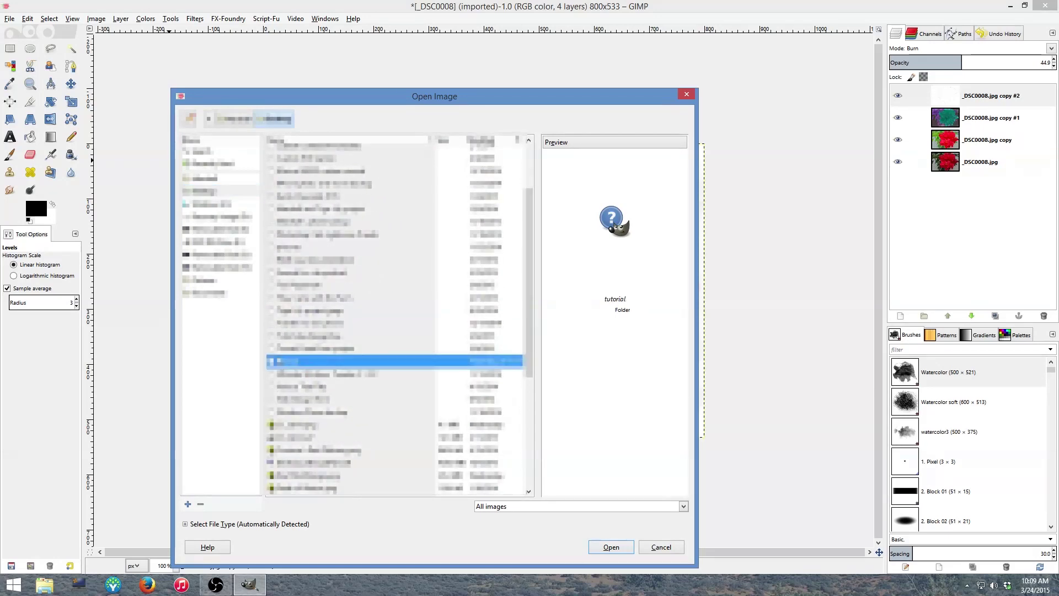
pyautogui.doubleClick(280, 359)
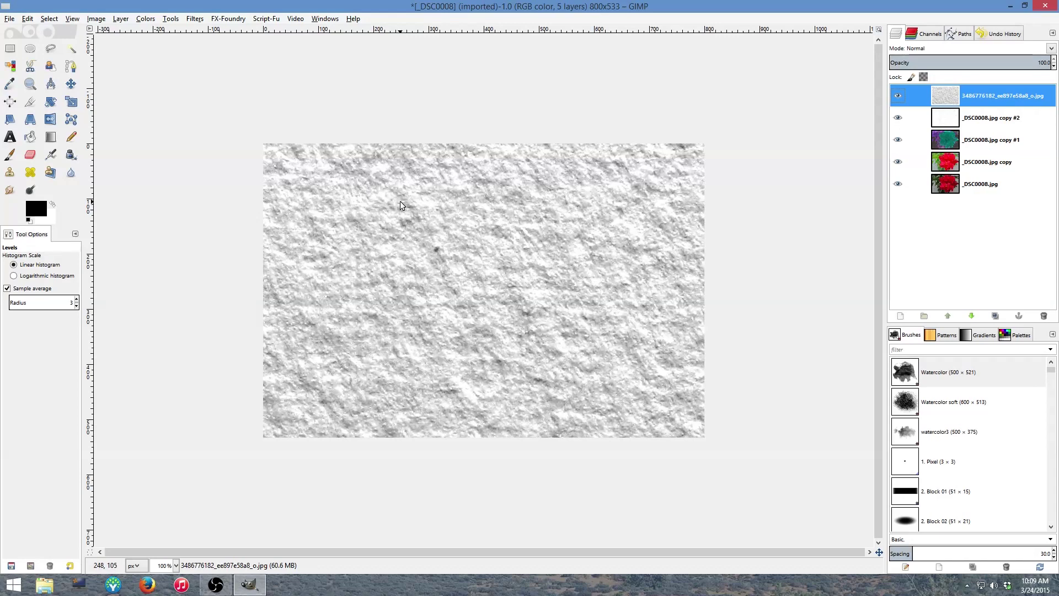
pyautogui.press('-')
pyautogui.press('-')
pyautogui.press('-')
pyautogui.press('-')
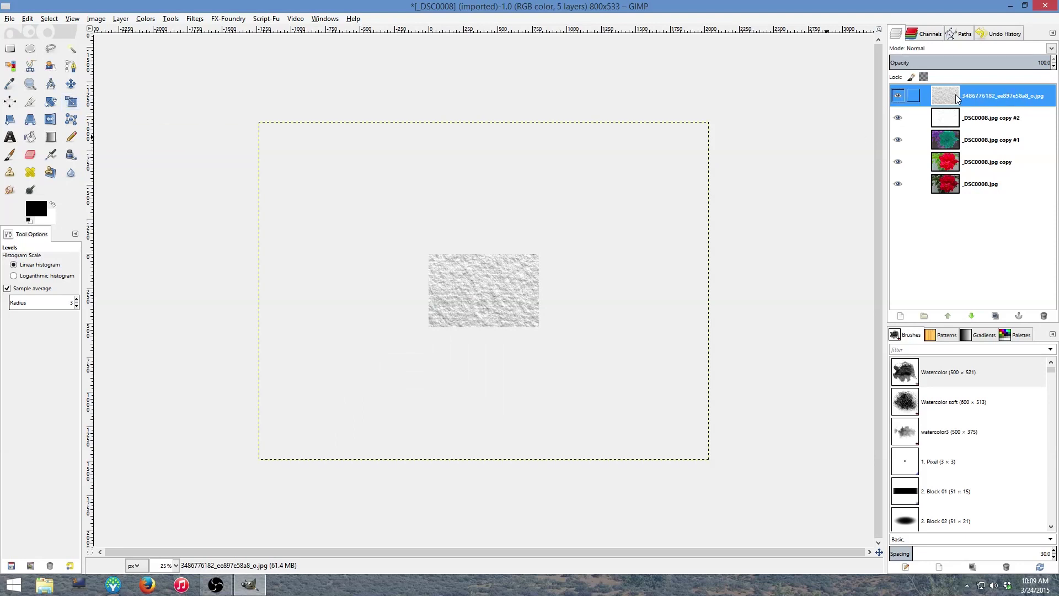
# Step: Scale the paper texture layer from 3264×2448 down to about 804×528 to cover the 800×533 canvas
pyautogui.click(76, 105)
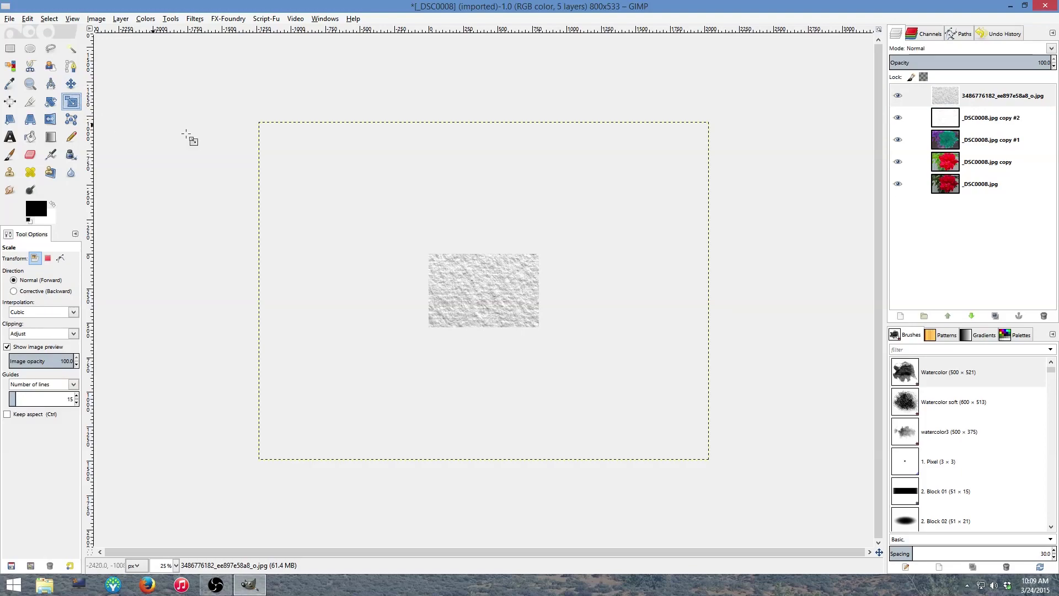
pyautogui.click(400, 169)
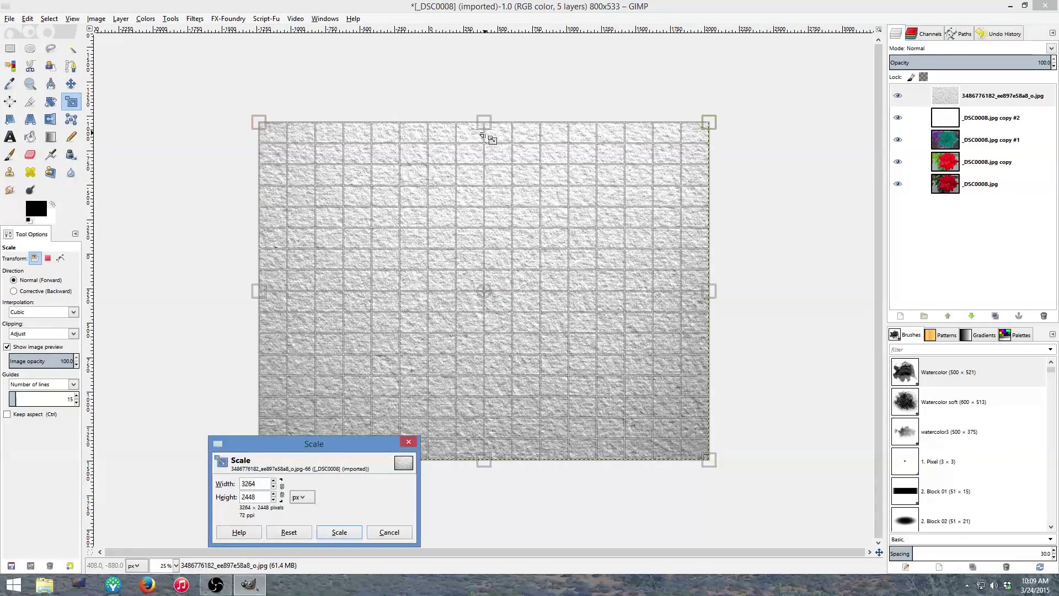
pyautogui.moveTo(488, 128); pyautogui.dragTo(483, 255)
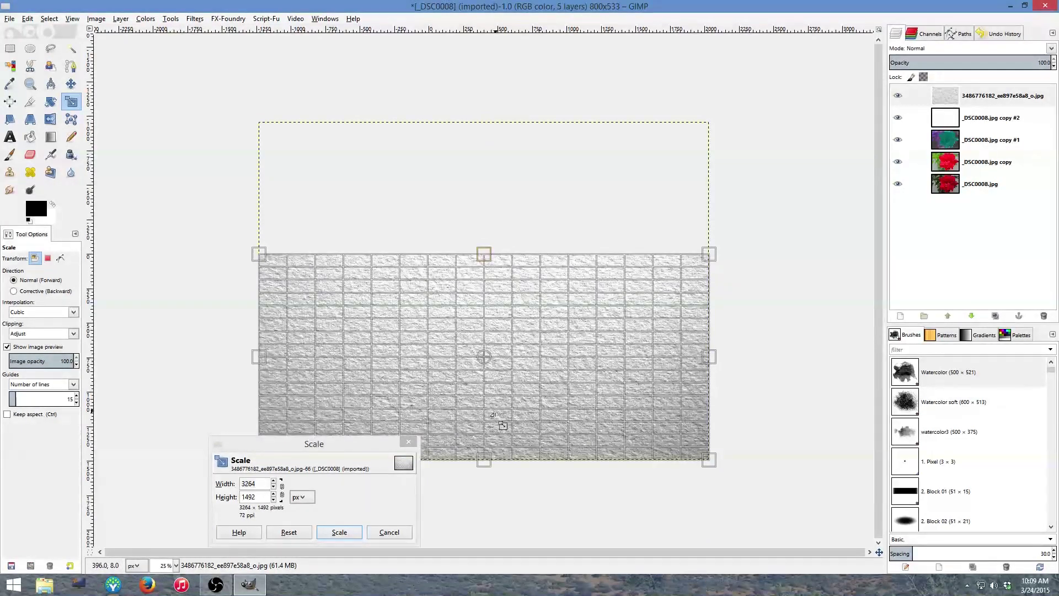
pyautogui.moveTo(487, 459); pyautogui.dragTo(483, 326)
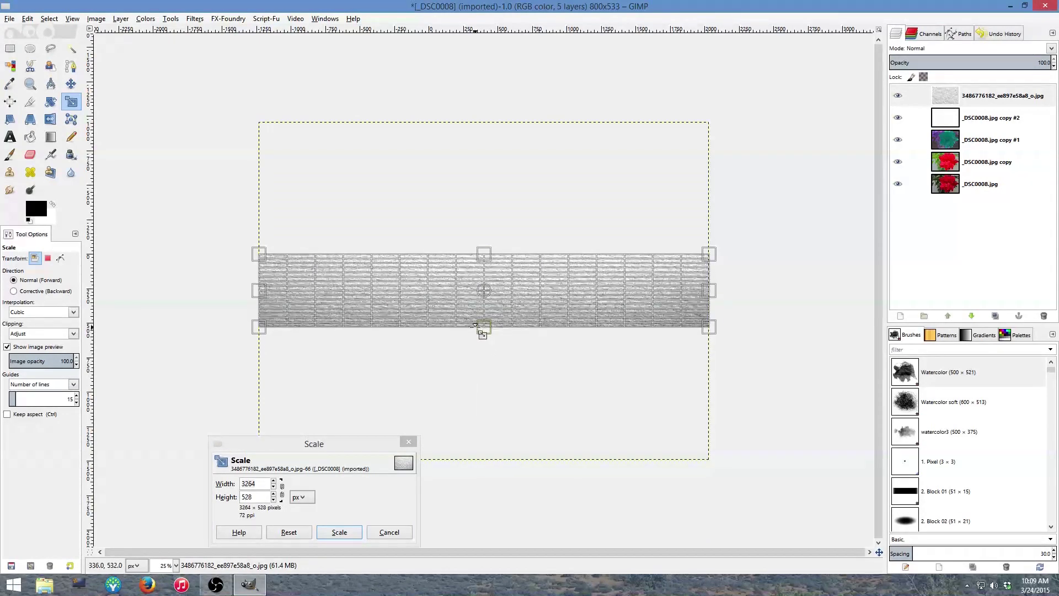
pyautogui.moveTo(269, 305); pyautogui.dragTo(431, 304)
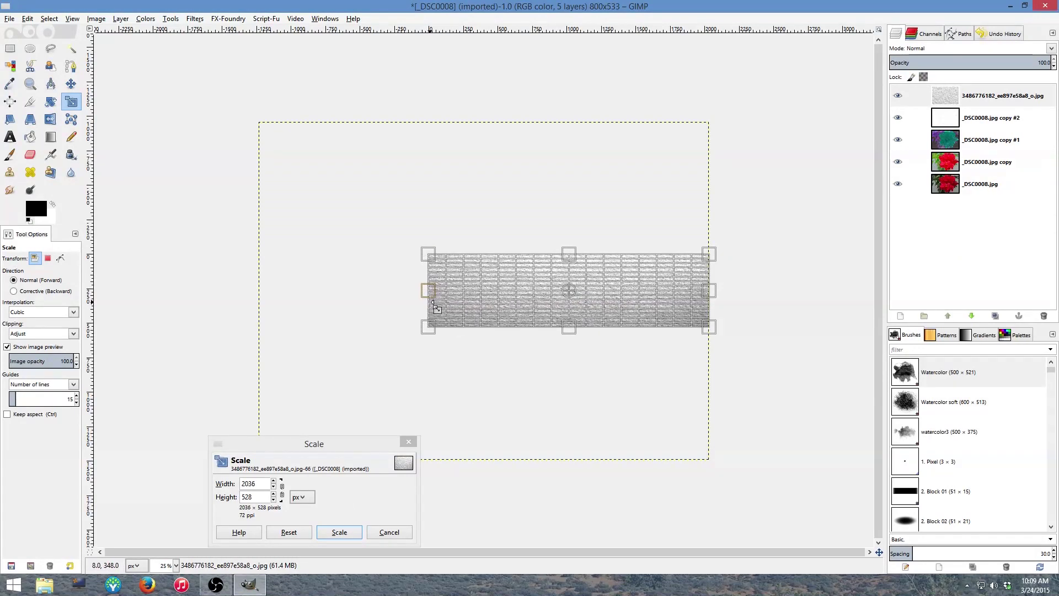
pyautogui.moveTo(714, 293); pyautogui.dragTo(715, 293)
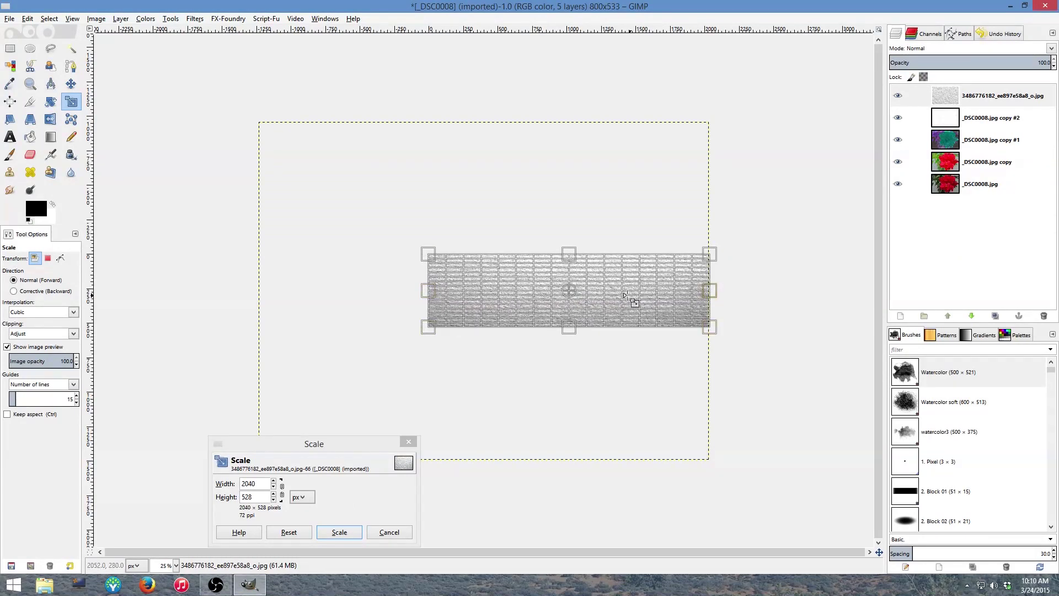
pyautogui.moveTo(625, 293); pyautogui.dragTo(538, 291)
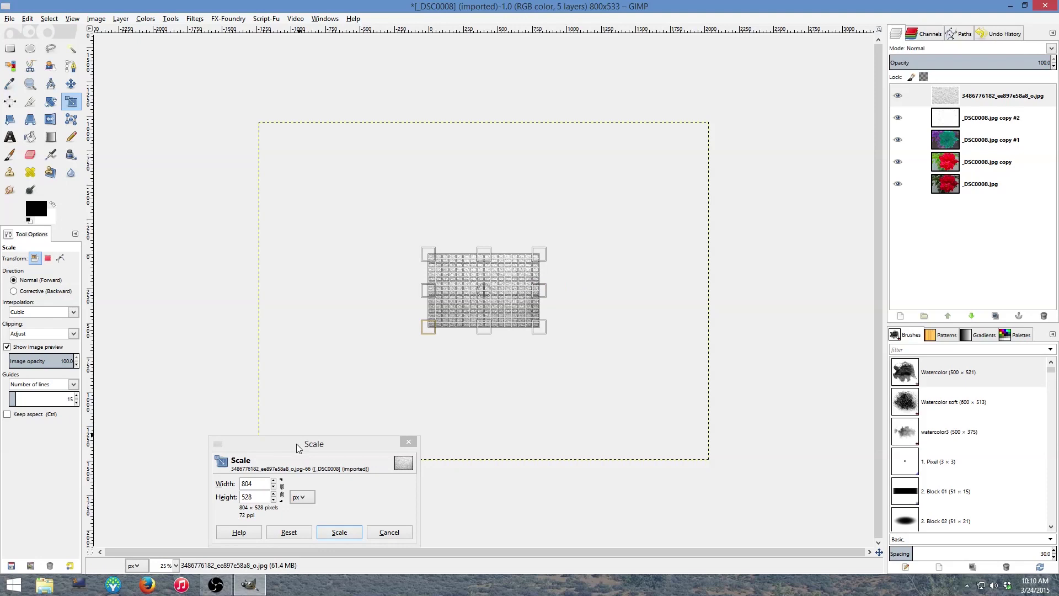
pyautogui.moveTo(296, 442); pyautogui.dragTo(257, 93)
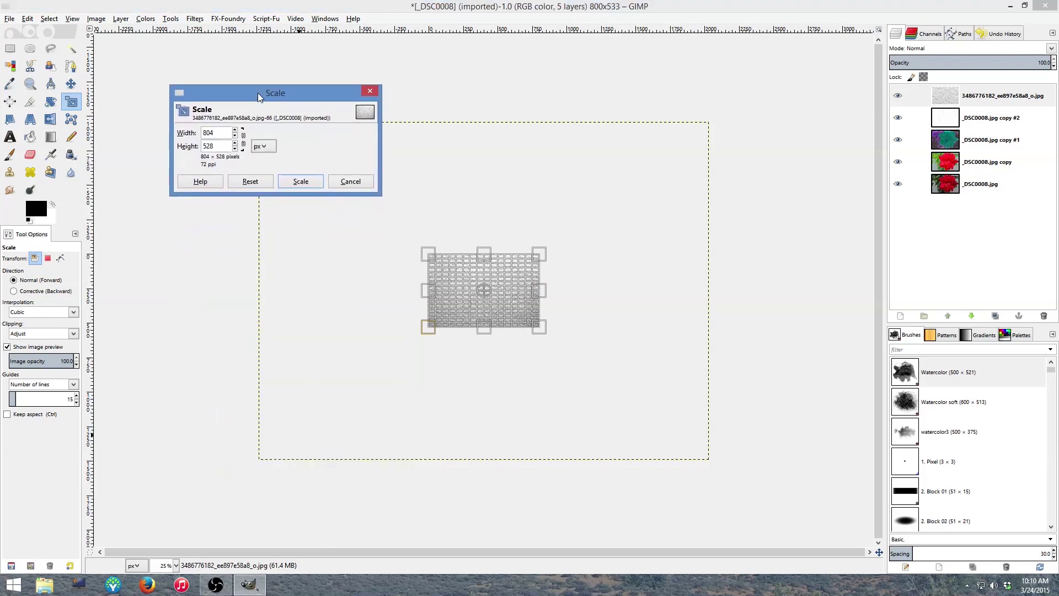
pyautogui.click(301, 181)
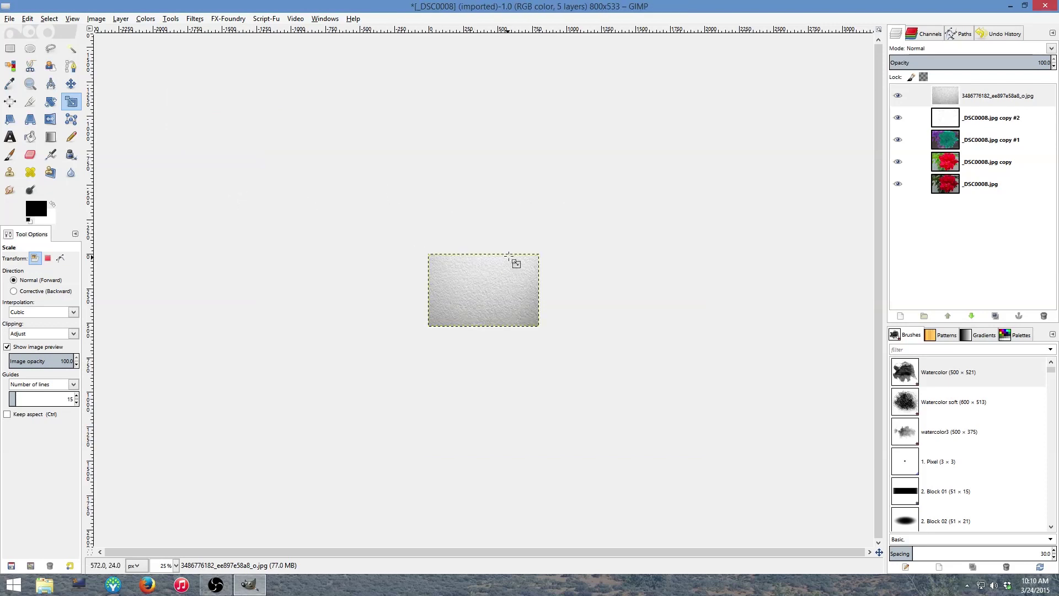
# Step: Set the paper texture layer's blend mode to Overlay and zoom in to check the grain
pyautogui.keyDown('ctrl'); pyautogui.scroll(1, 500, 298); pyautogui.keyUp('ctrl')
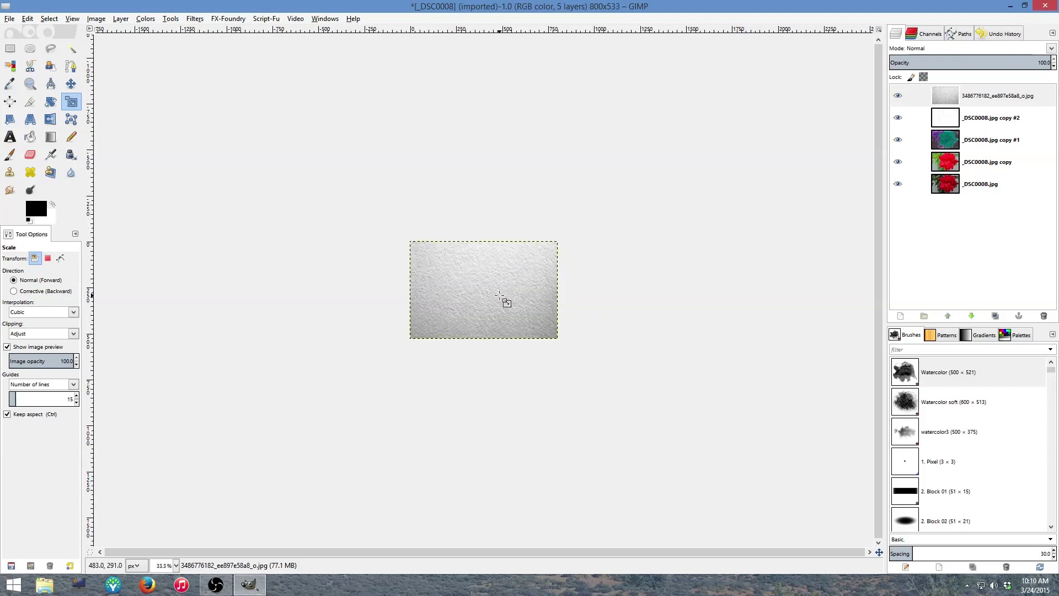
pyautogui.keyDown('ctrl'); pyautogui.scroll(3, 501, 298); pyautogui.keyUp('ctrl')
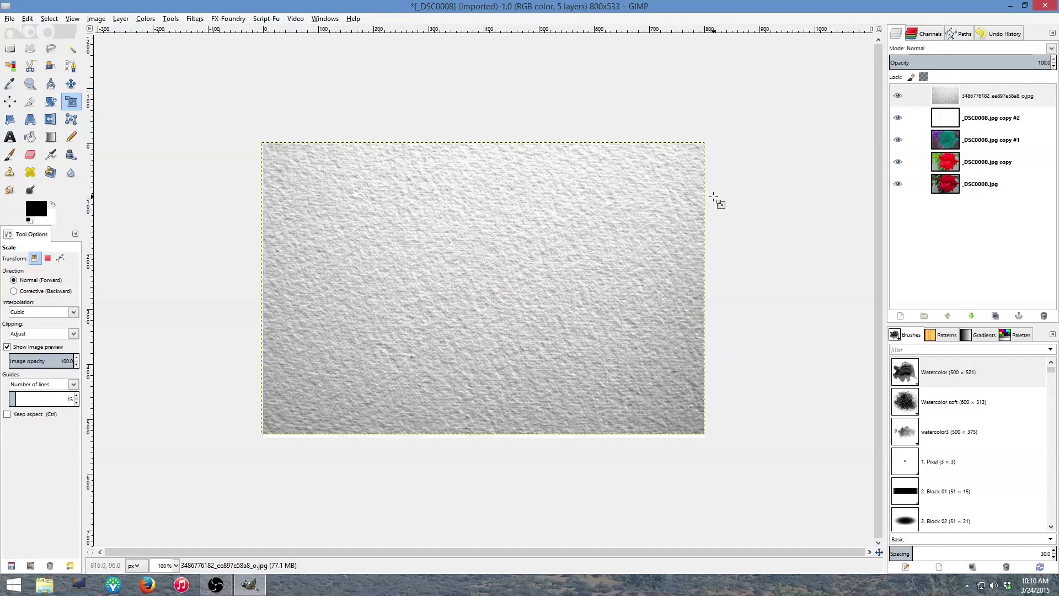
pyautogui.click(939, 91)
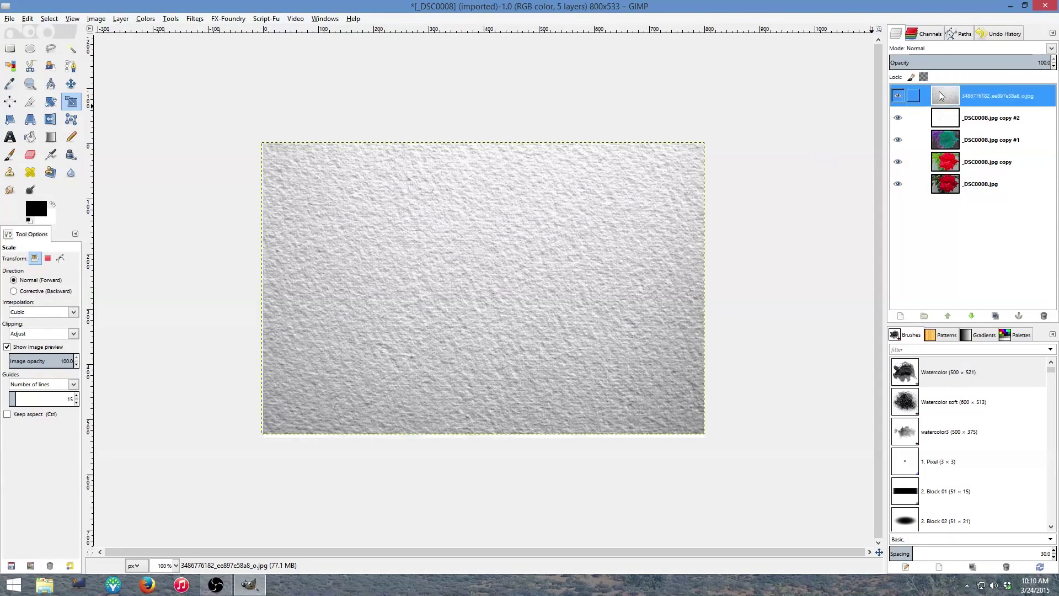
pyautogui.click(946, 50)
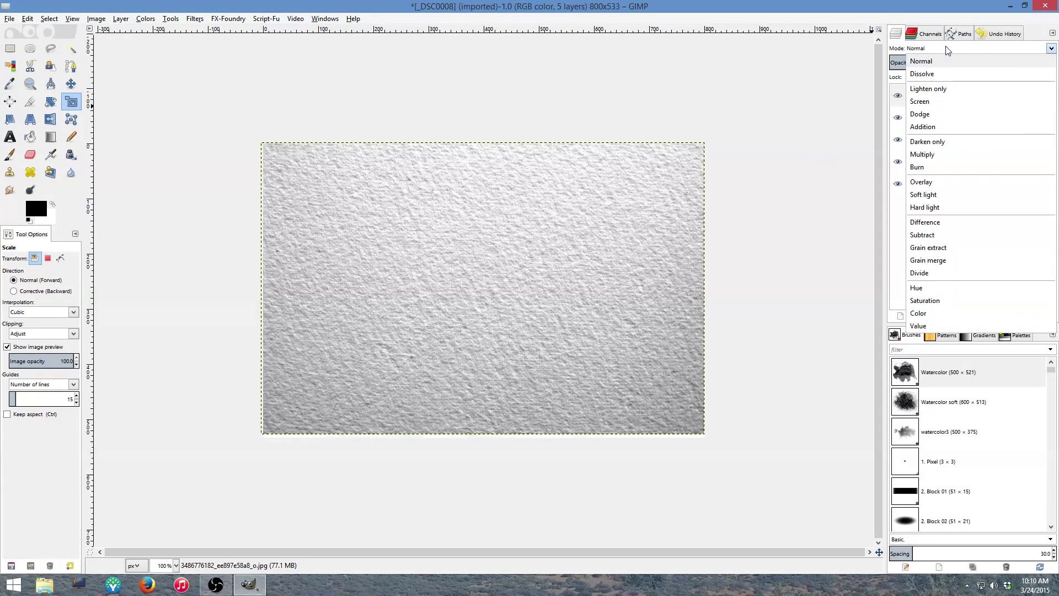
pyautogui.click(942, 182)
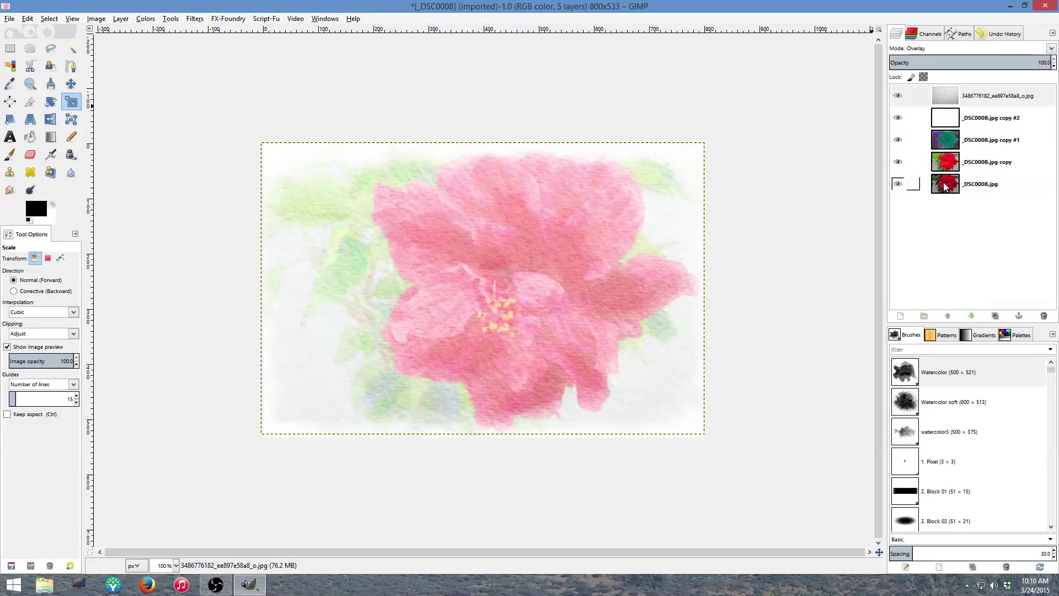
pyautogui.press('+')
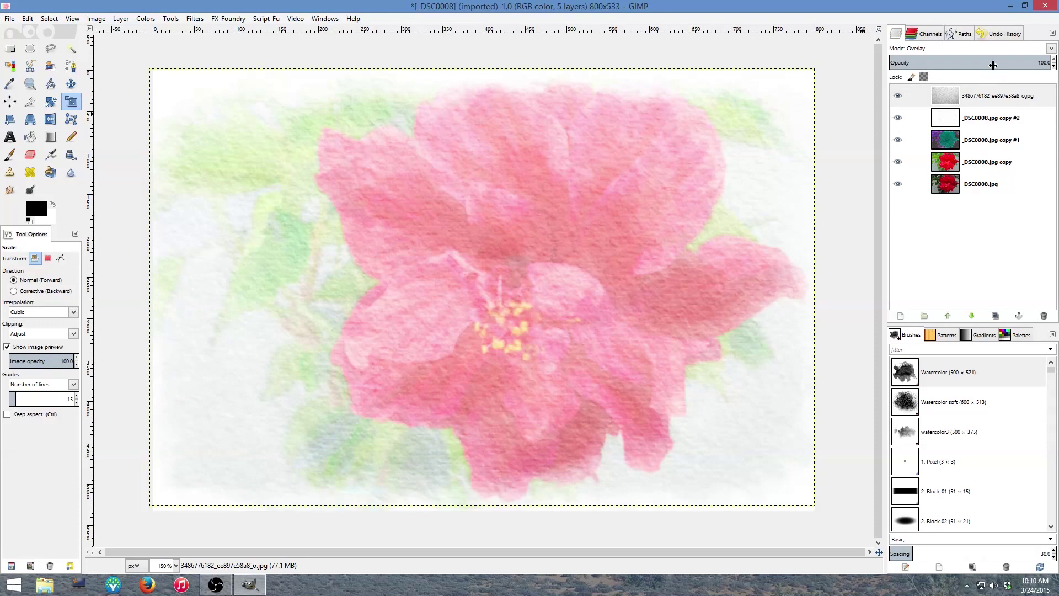
# Step: Lower the paper texture layer's opacity to 66.3 for a subtler grain
pyautogui.click(952, 100)
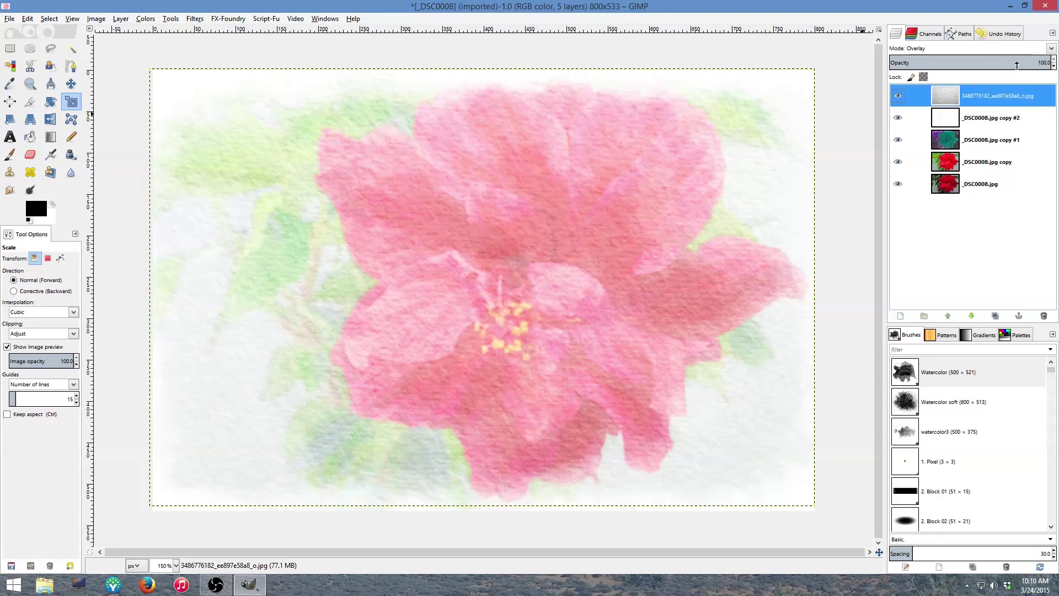
pyautogui.moveTo(1017, 64); pyautogui.dragTo(997, 66)
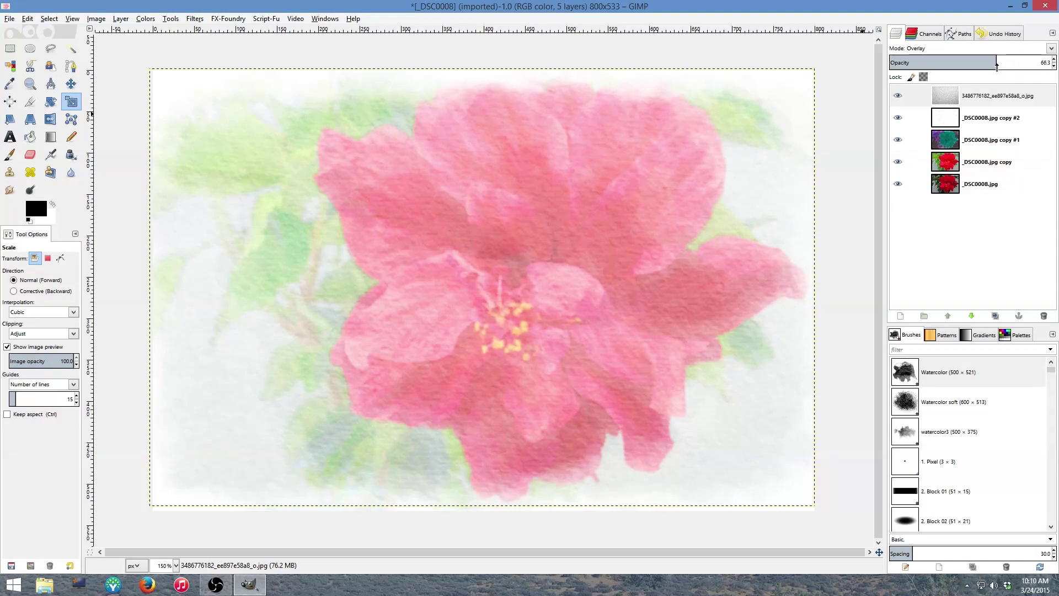